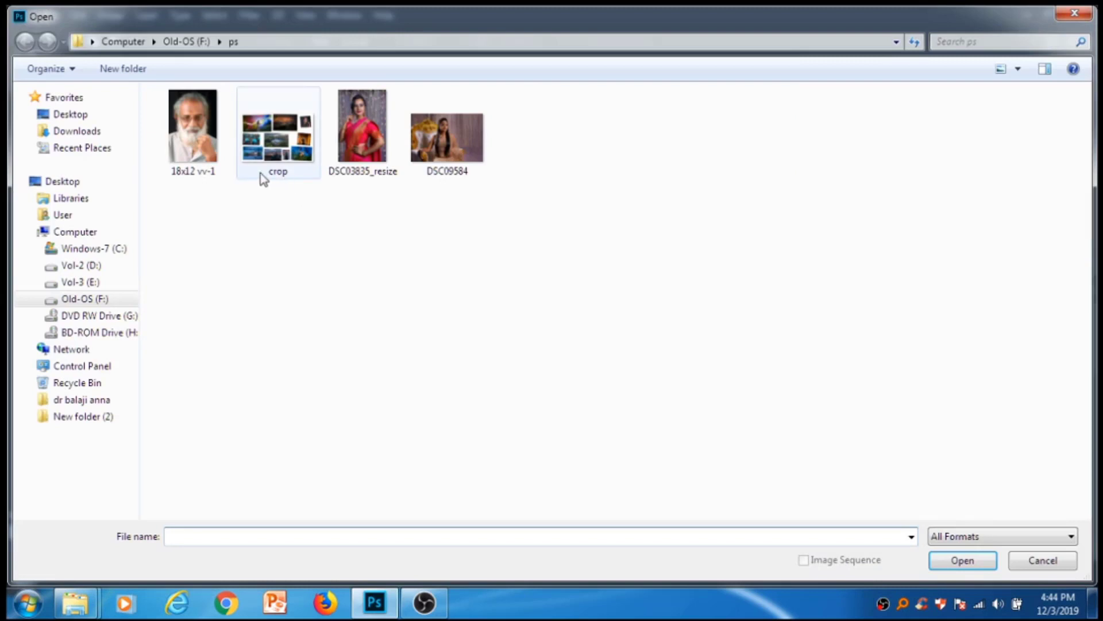
Step: Open the DSC09584 photo from the ps folder
{"action": "left_click", "coordinate": [450, 137]}
{"action": "left_click", "coordinate": [963, 561]}
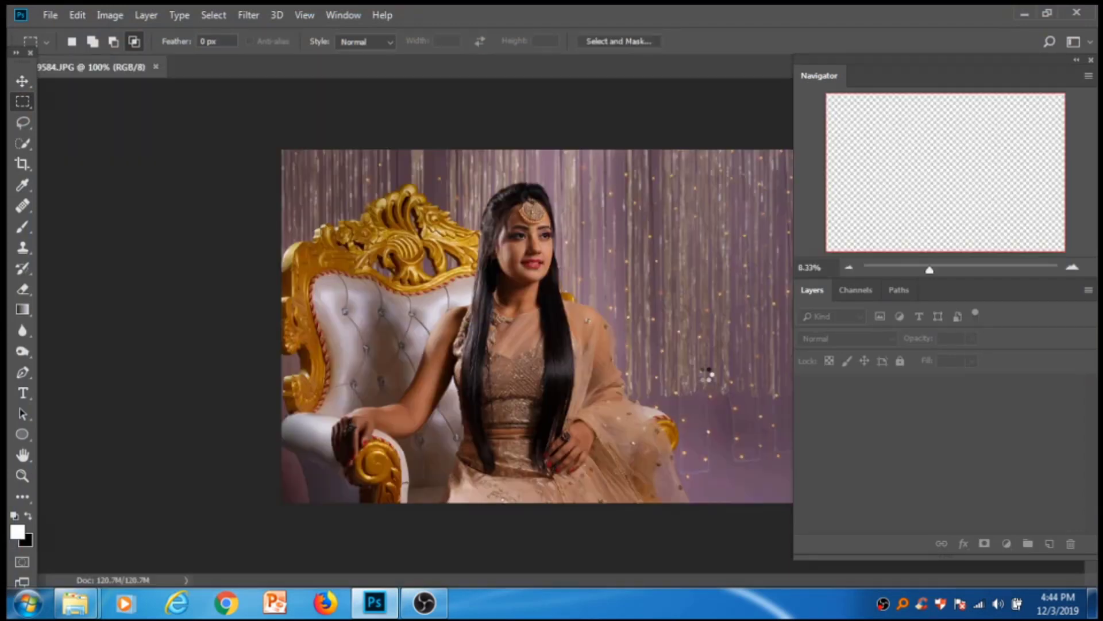
Step: Activate the Patch tool for retouching the skin on the woman's face
{"action": "left_click", "coordinate": [512, 274], "text": "ctrl"}
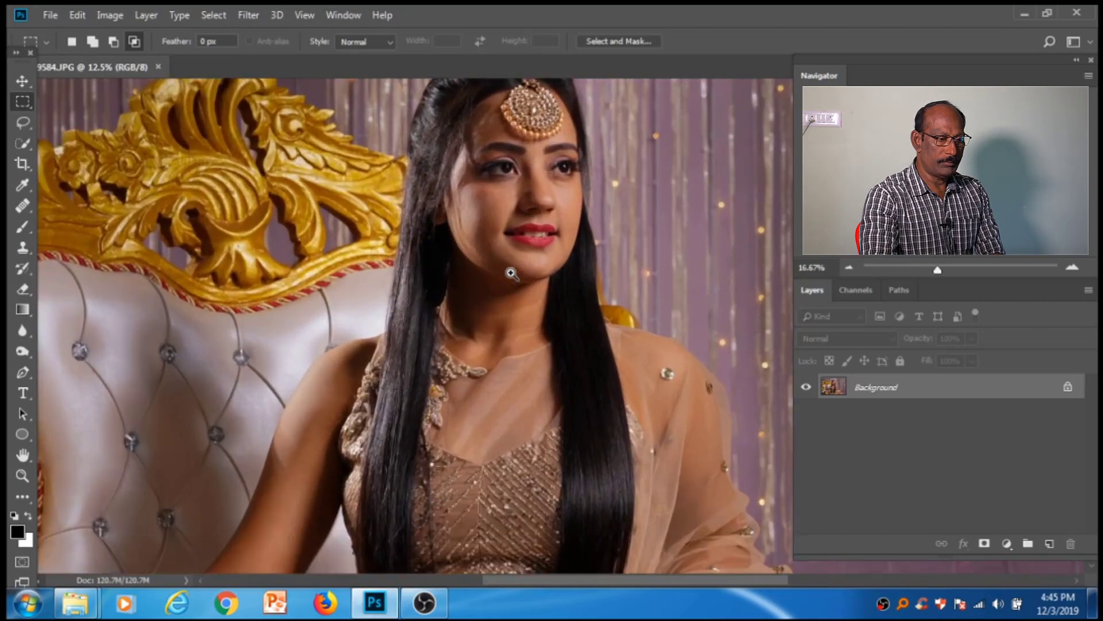
{"action": "left_click", "coordinate": [511, 274], "text": "ctrl"}
{"action": "left_click", "coordinate": [510, 272], "text": "ctrl"}
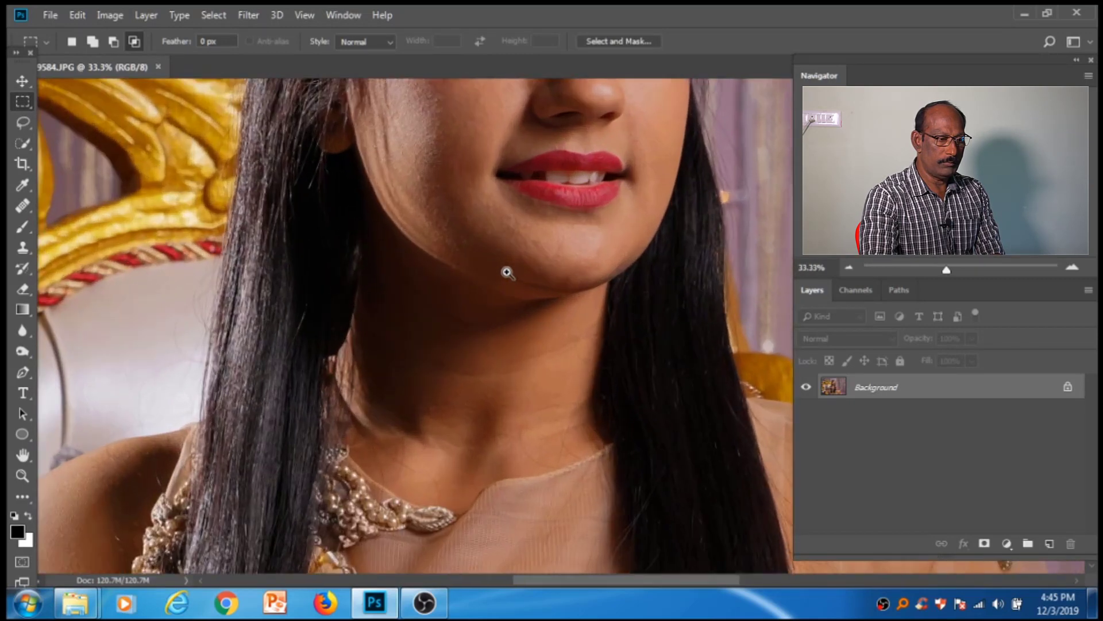
{"action": "left_click_drag", "start_coordinate": [562, 203], "coordinate": [495, 420]}
{"action": "left_click", "coordinate": [540, 360], "text": "ctrl"}
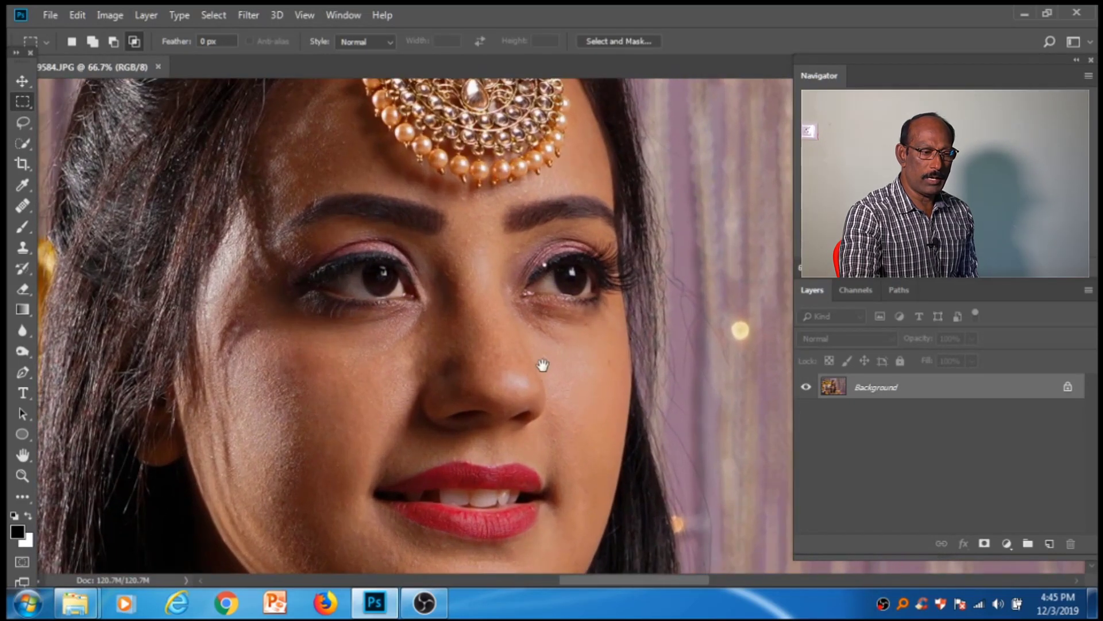
{"action": "left_click", "coordinate": [553, 360], "text": "ctrl"}
{"action": "left_click_drag", "start_coordinate": [561, 355], "coordinate": [559, 377]}
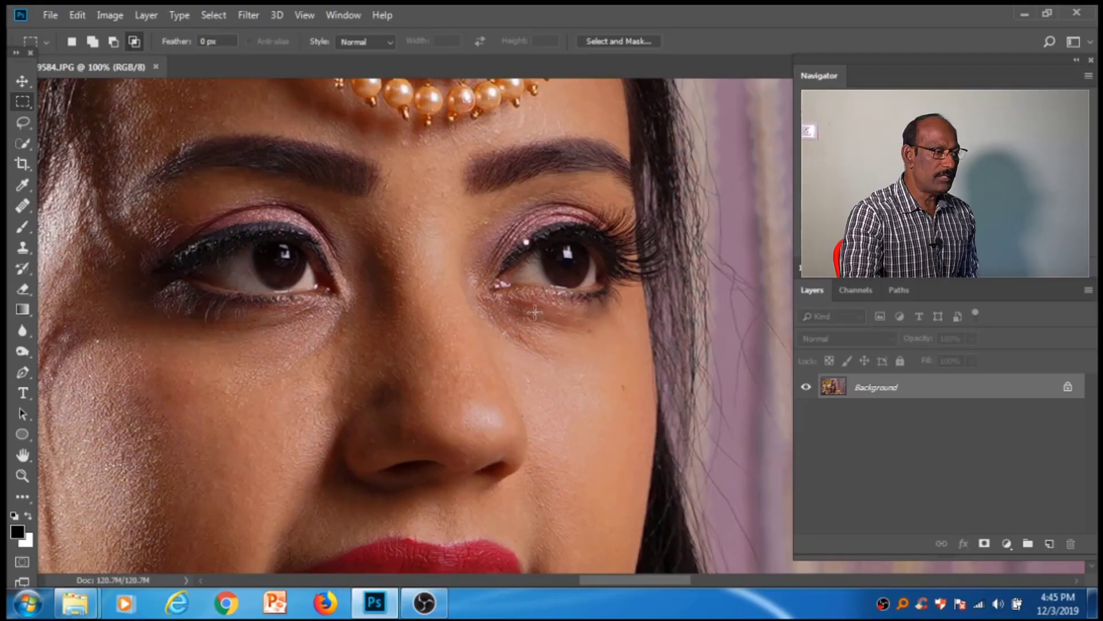
{"action": "left_click", "coordinate": [23, 205]}
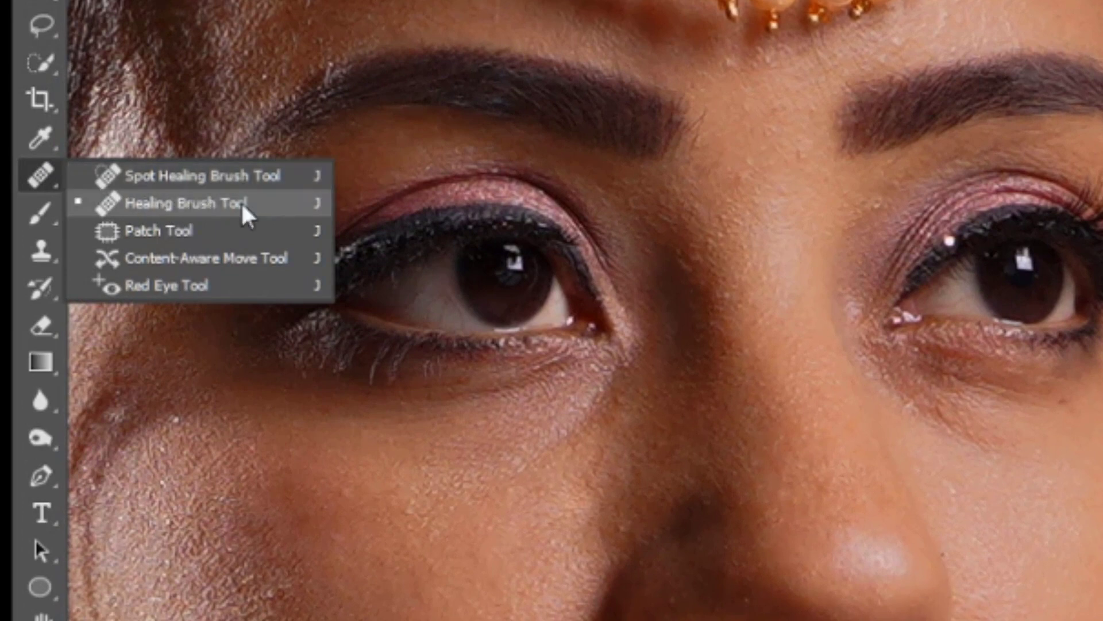
{"action": "left_click", "coordinate": [173, 240]}
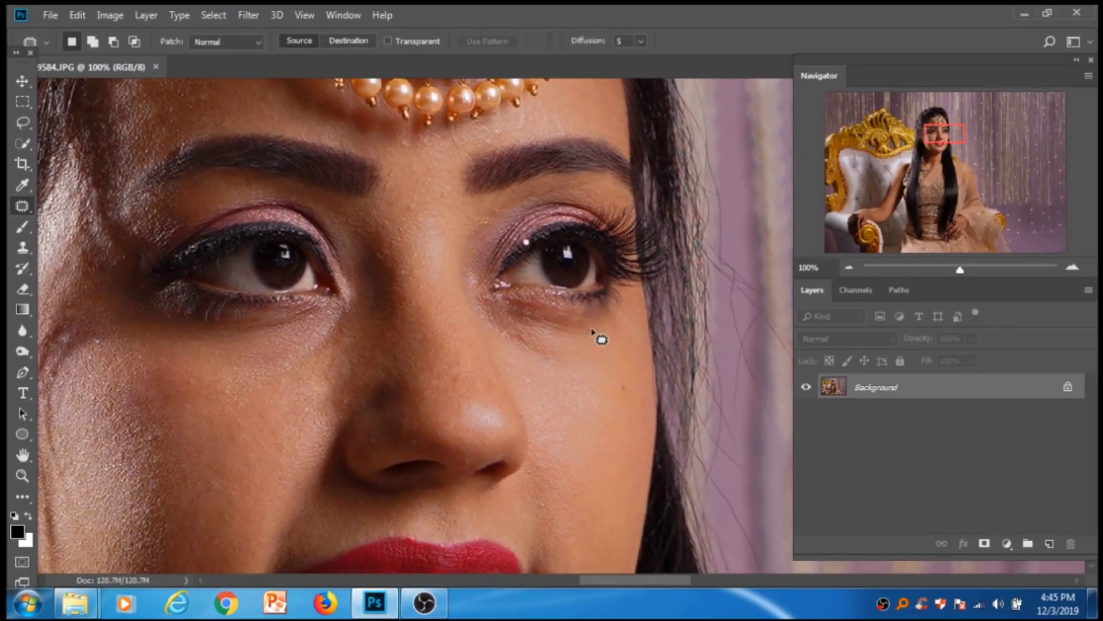
Step: Patch the wrinkled shadow under the woman's left eye with smoother cheek skin from just below and clear the selection
{"action": "left_click_drag", "start_coordinate": [598, 334], "coordinate": [586, 354]}
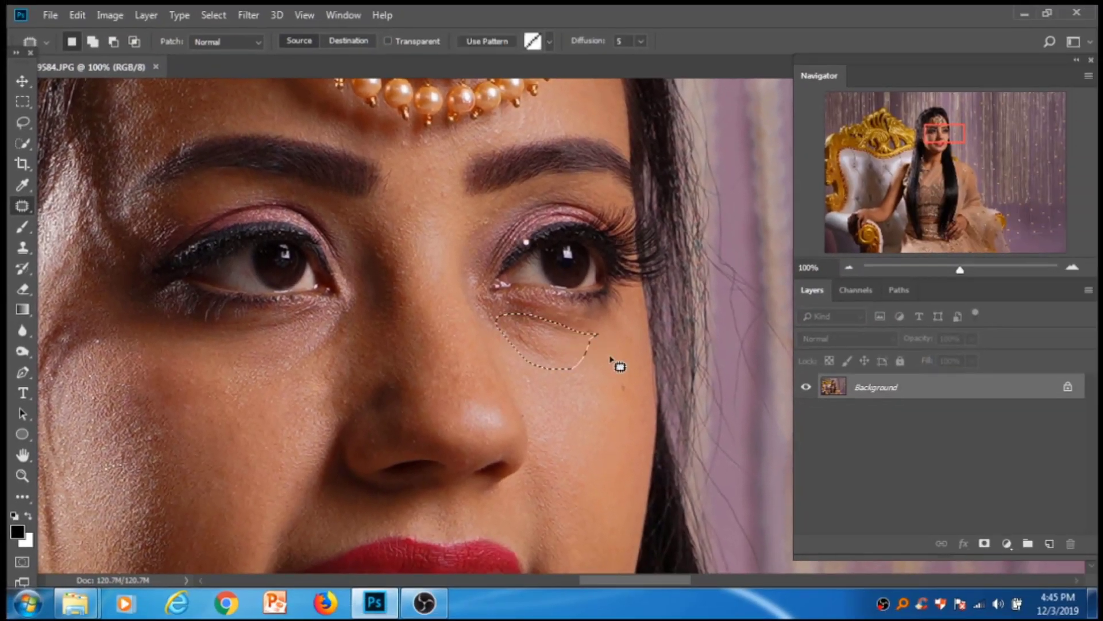
{"action": "left_click", "coordinate": [611, 359]}
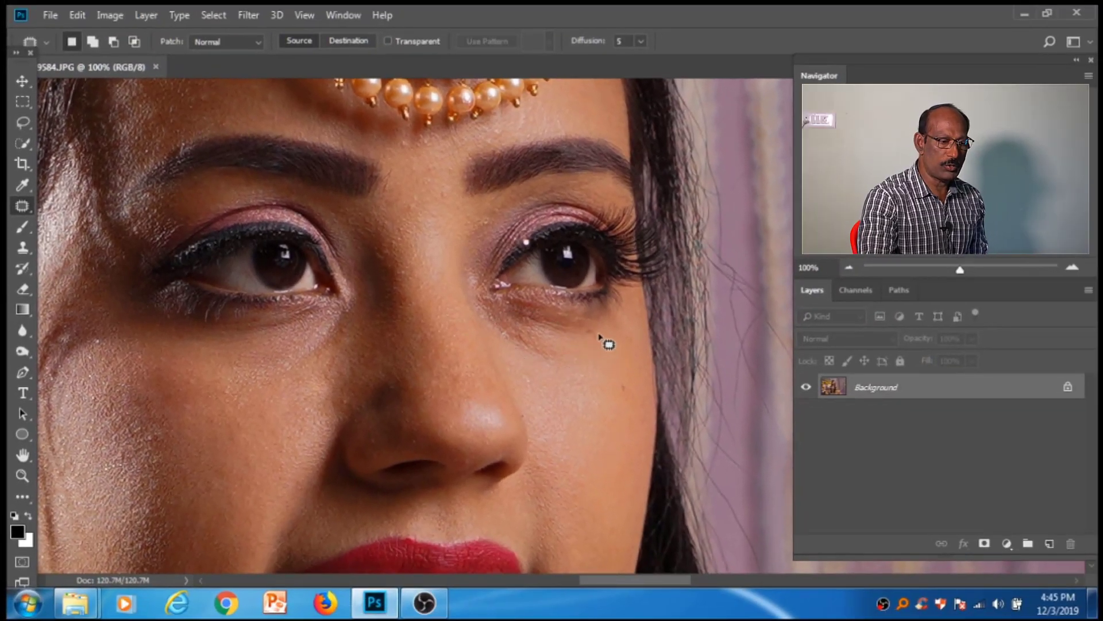
{"action": "left_click_drag", "start_coordinate": [536, 325], "coordinate": [497, 315]}
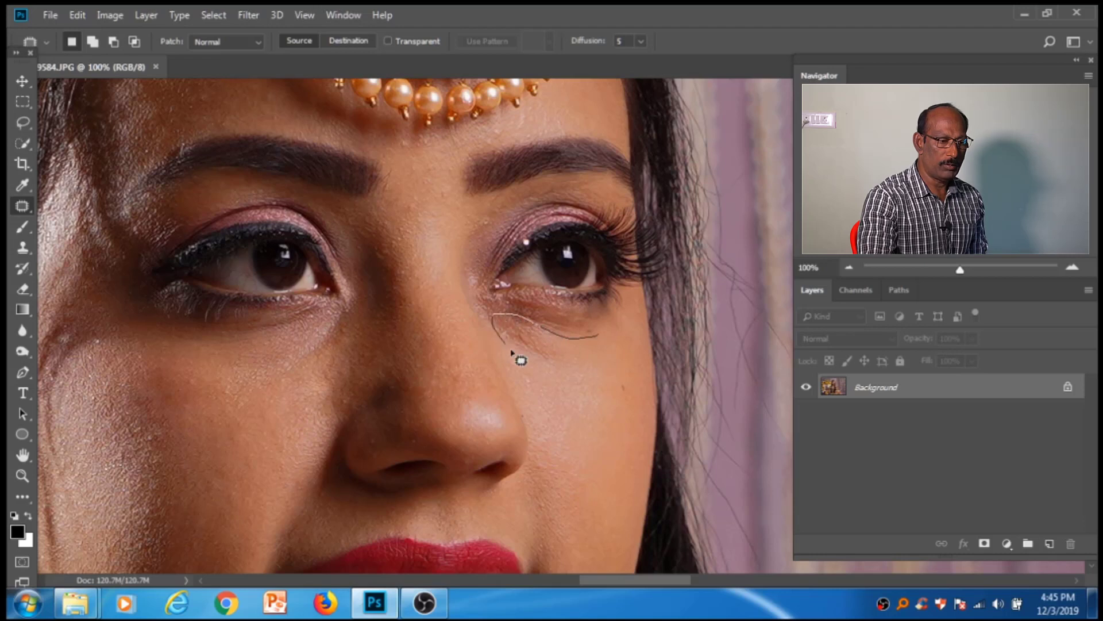
{"action": "left_click_drag", "start_coordinate": [594, 341], "coordinate": [596, 344]}
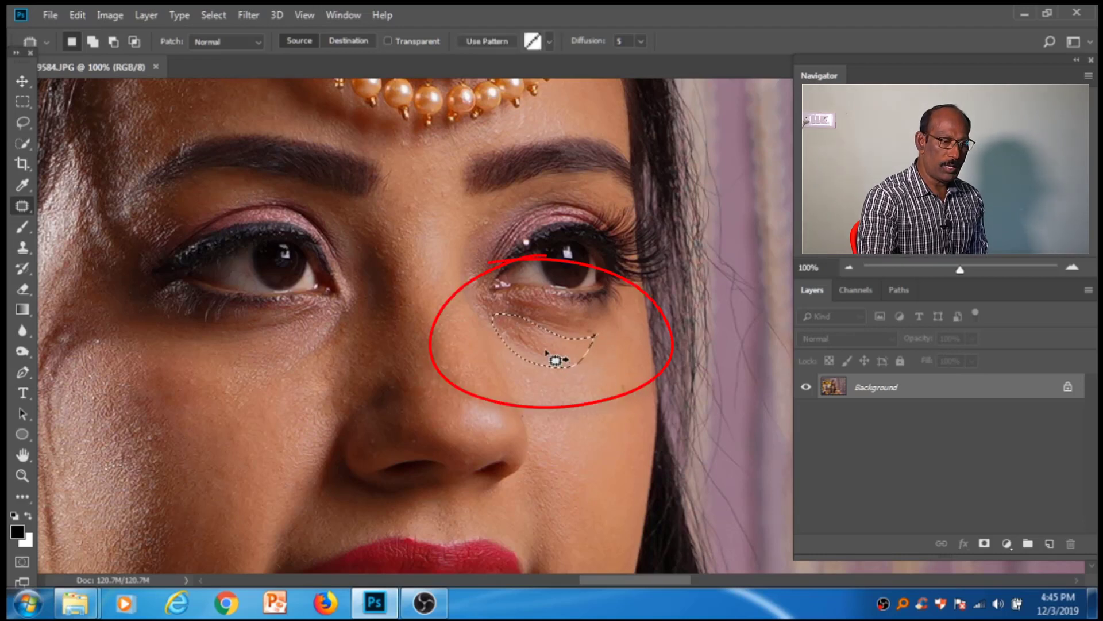
{"action": "left_click_drag", "start_coordinate": [555, 362], "coordinate": [575, 410]}
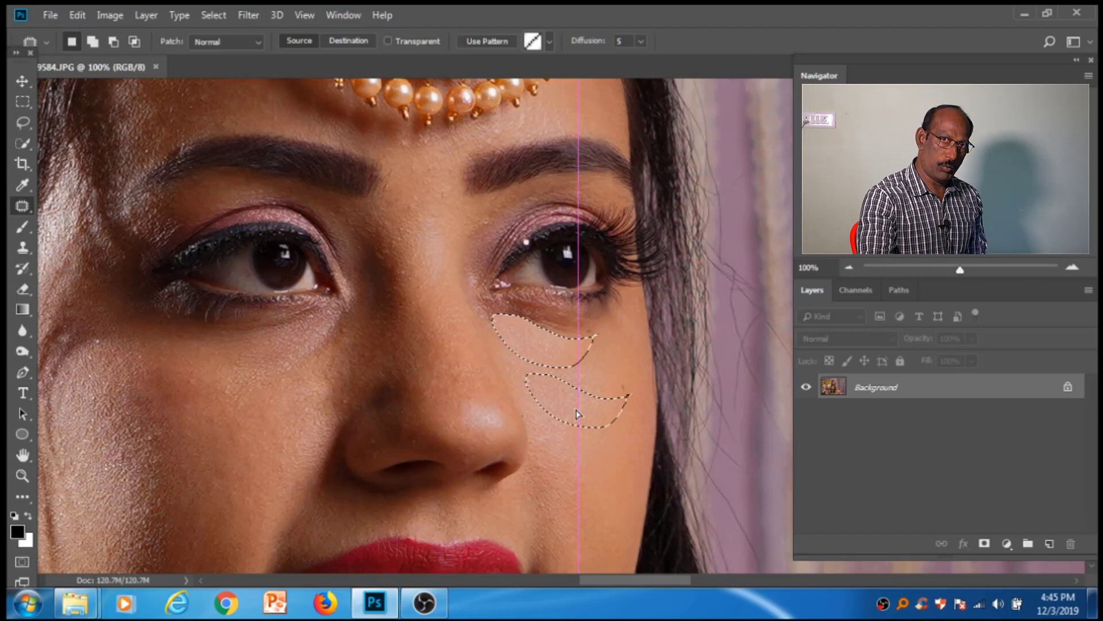
{"action": "mouse_move", "coordinate": [577, 414]}
{"action": "left_mouse_down"}
{"action": "mouse_move", "coordinate": [547, 409]}
{"action": "mouse_move", "coordinate": [587, 438]}
{"action": "mouse_move", "coordinate": [595, 413]}
{"action": "mouse_move", "coordinate": [542, 402]}
{"action": "mouse_move", "coordinate": [379, 384]}
{"action": "mouse_move", "coordinate": [235, 404]}
{"action": "mouse_move", "coordinate": [222, 380]}
{"action": "mouse_move", "coordinate": [195, 405]}
{"action": "mouse_move", "coordinate": [235, 416]}
{"action": "mouse_move", "coordinate": [180, 447]}
{"action": "mouse_move", "coordinate": [137, 440]}
{"action": "mouse_move", "coordinate": [498, 446]}
{"action": "mouse_move", "coordinate": [563, 423]}
{"action": "mouse_move", "coordinate": [570, 389]}
{"action": "mouse_move", "coordinate": [584, 406]}
{"action": "left_mouse_up"}
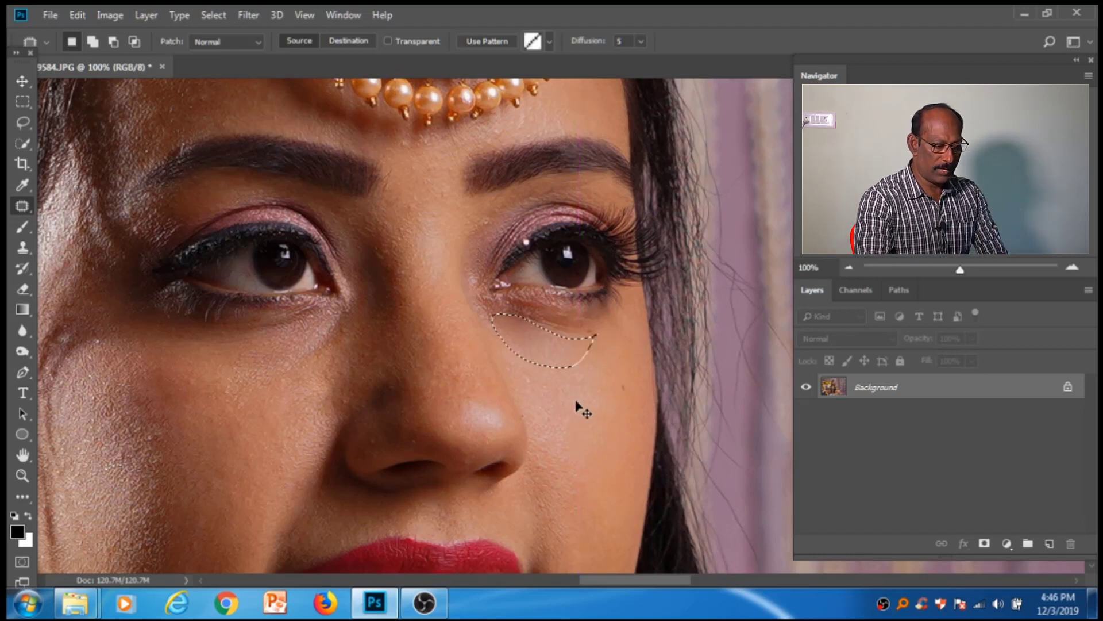
{"action": "key", "text": "ctrl+d"}
Step: Examine the patched skin under the left eye at high magnification and in the whole photo
{"action": "left_click", "coordinate": [548, 354]}
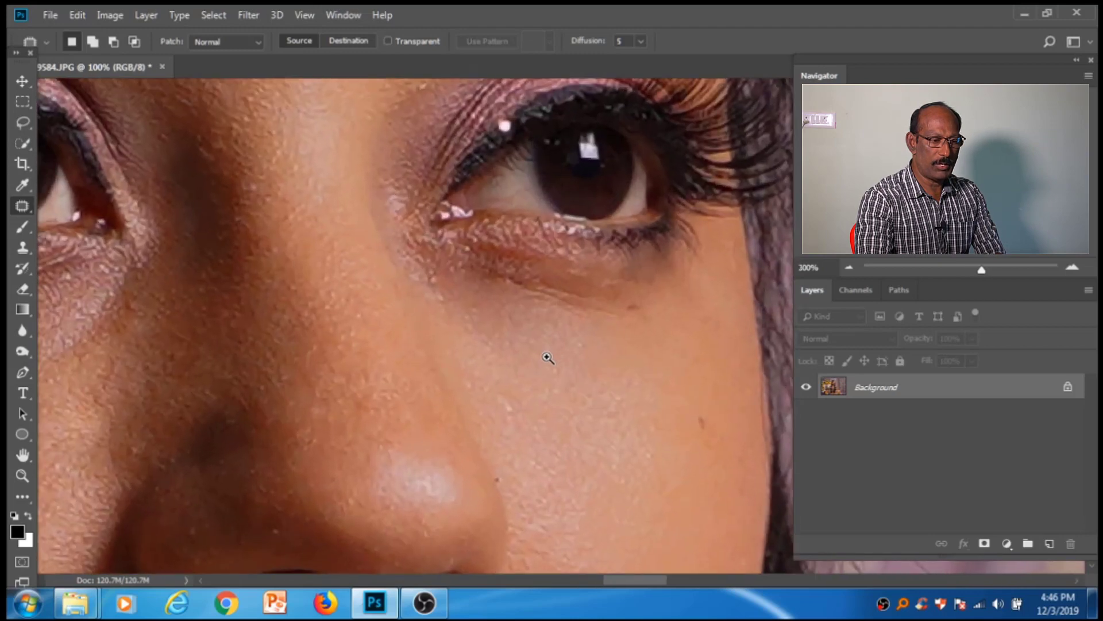
{"action": "left_click", "coordinate": [547, 357]}
{"action": "key", "text": "ctrl+minus"}
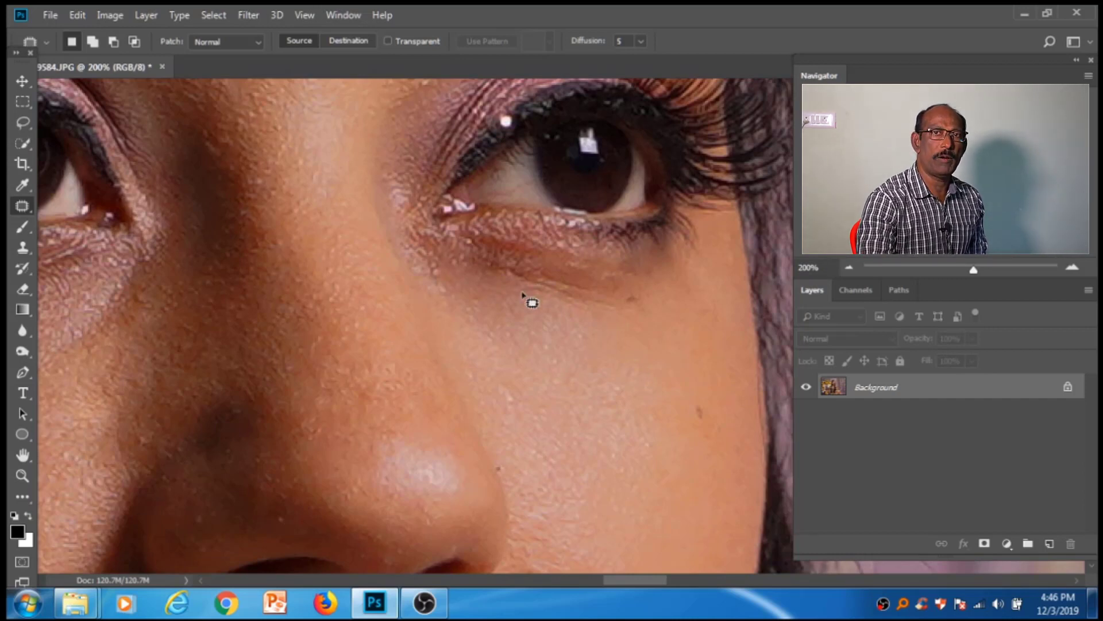
{"action": "key", "text": "ctrl+0"}
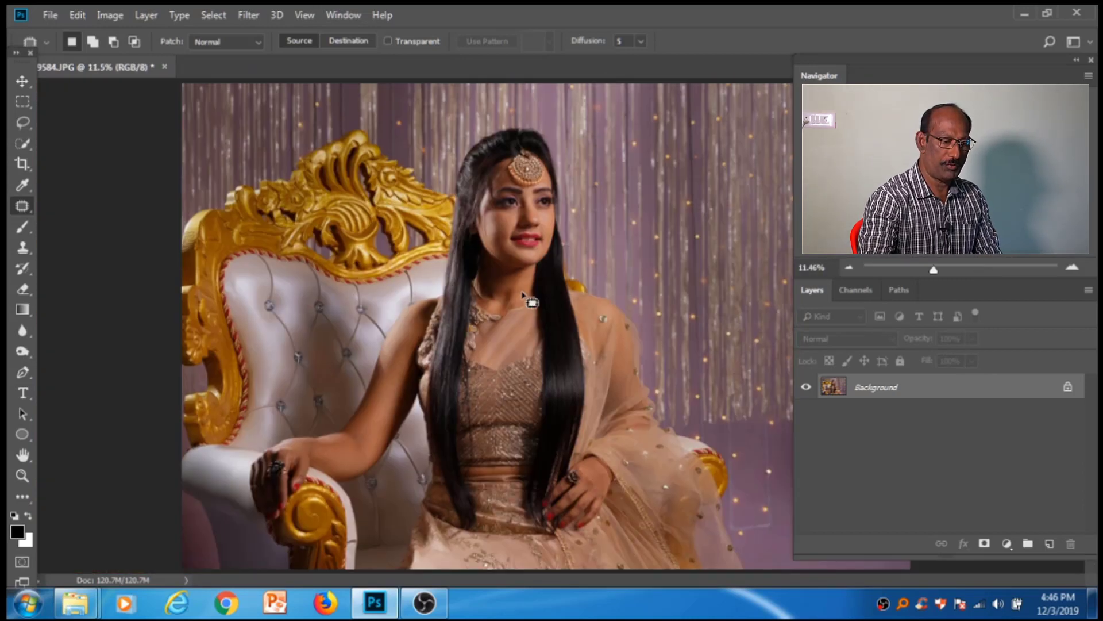
Step: Undo the patch under the woman's left eye and clear its selection
{"action": "left_click_drag", "start_coordinate": [501, 217], "coordinate": [529, 320]}
{"action": "key", "text": "ctrl+shift+d"}
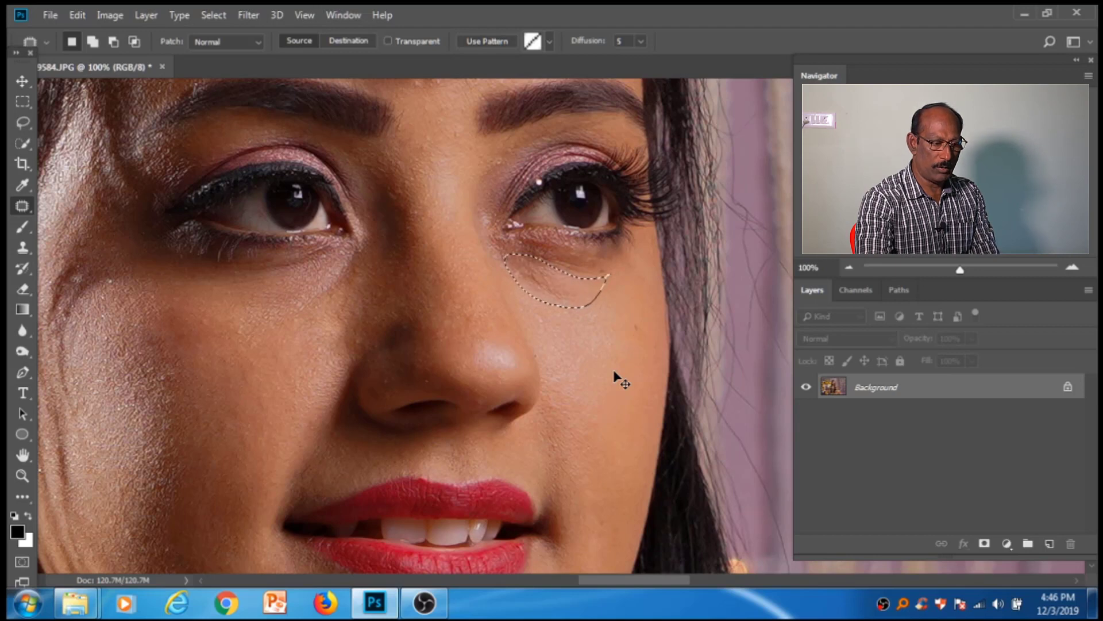
{"action": "key", "text": "ctrl+d"}
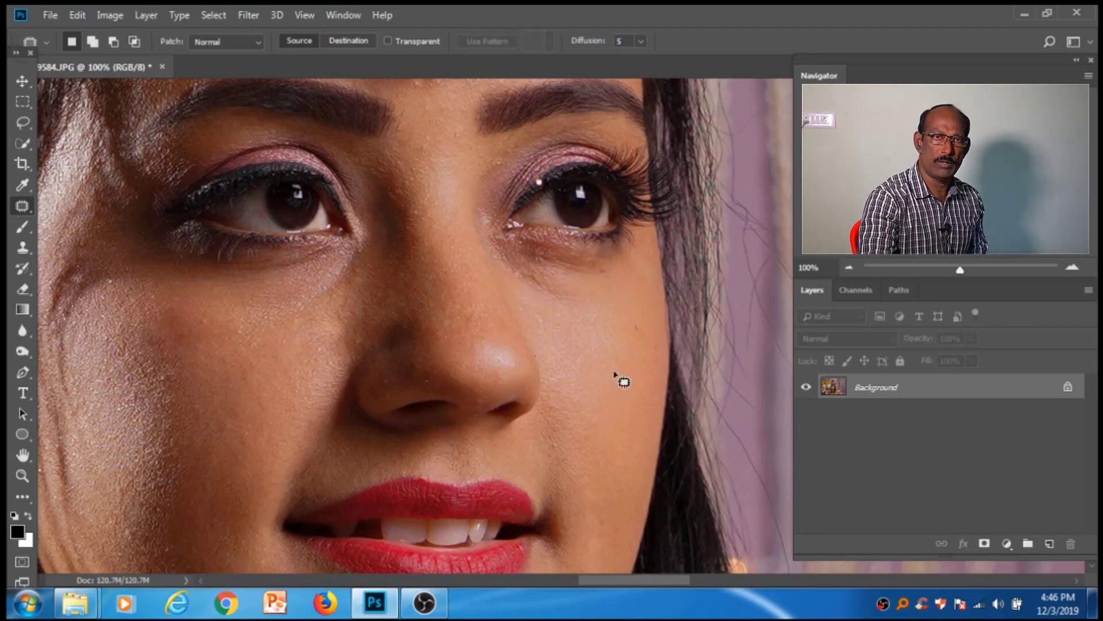
Step: Outline the wrinkled shadow under the woman's left eye with the Patch tool and replace it with cheek skin from below
{"action": "right_click", "coordinate": [22, 206]}
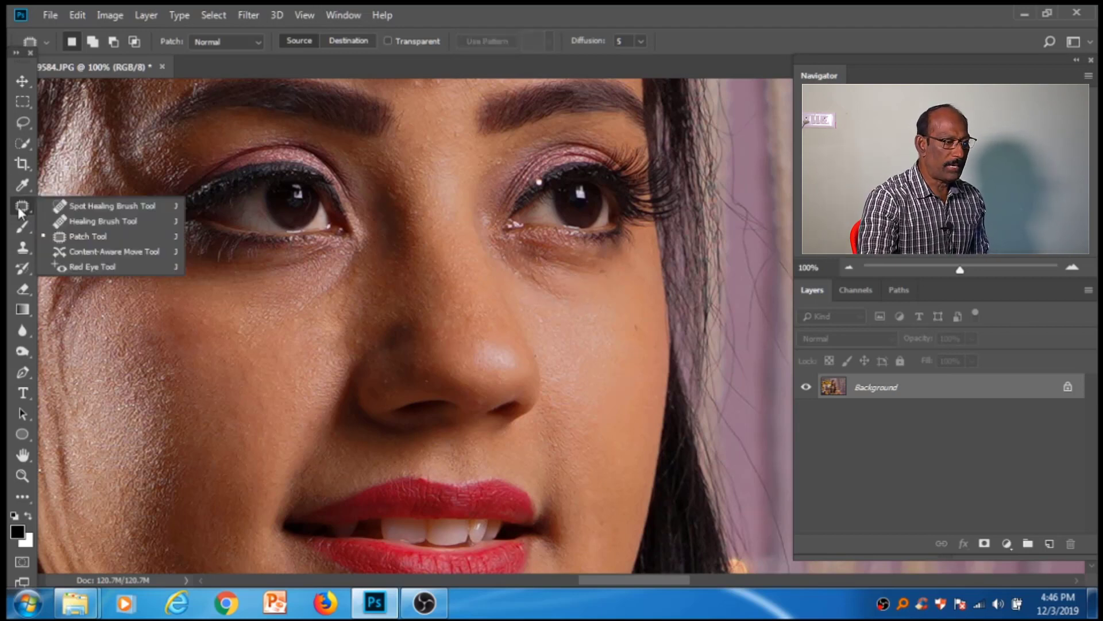
{"action": "left_click", "coordinate": [65, 236]}
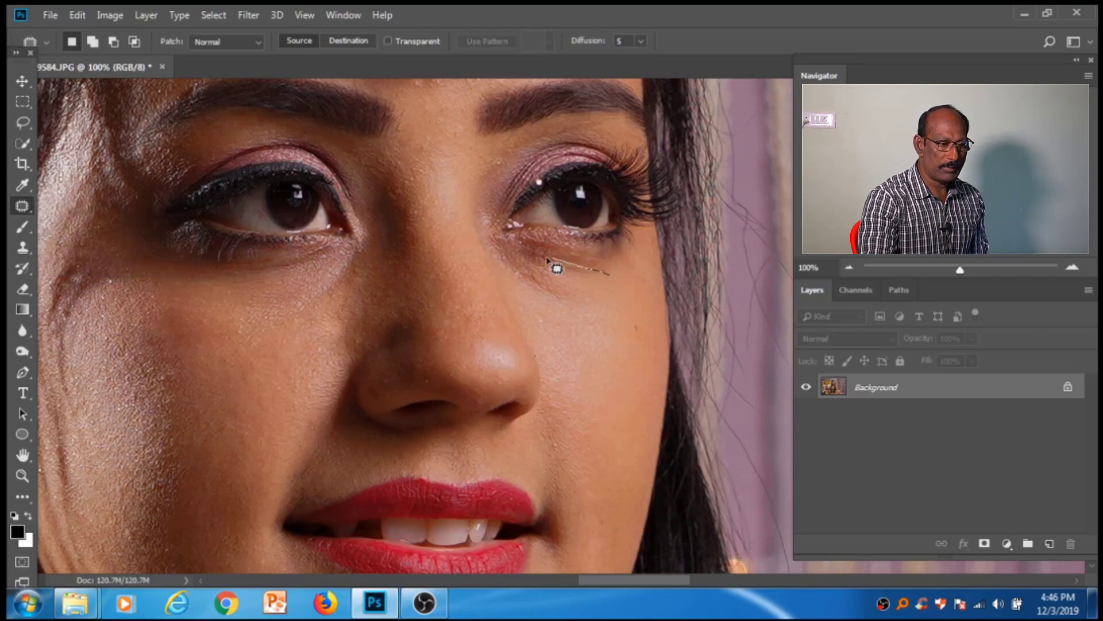
{"action": "mouse_move", "coordinate": [592, 301]}
{"action": "left_mouse_down"}
{"action": "mouse_move", "coordinate": [605, 275]}
{"action": "mouse_move", "coordinate": [569, 315]}
{"action": "mouse_move", "coordinate": [584, 362]}
{"action": "mouse_move", "coordinate": [584, 347]}
{"action": "left_mouse_up"}
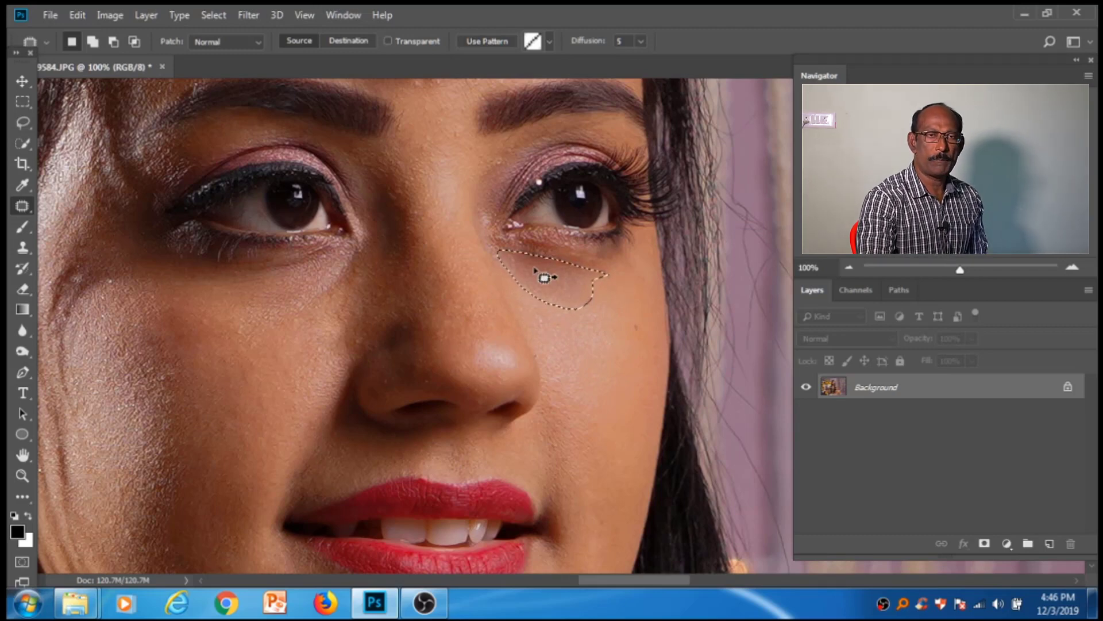
Step: Fade the under-eye patch to 51% opacity and clear the selection
{"action": "left_click", "coordinate": [68, 15]}
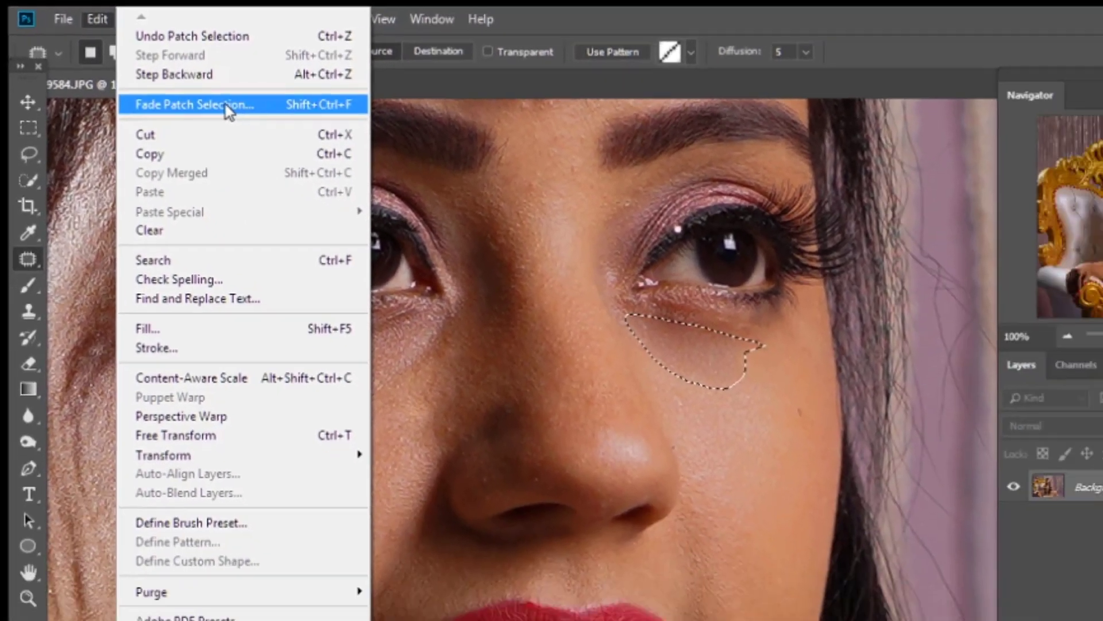
{"action": "left_click", "coordinate": [287, 137]}
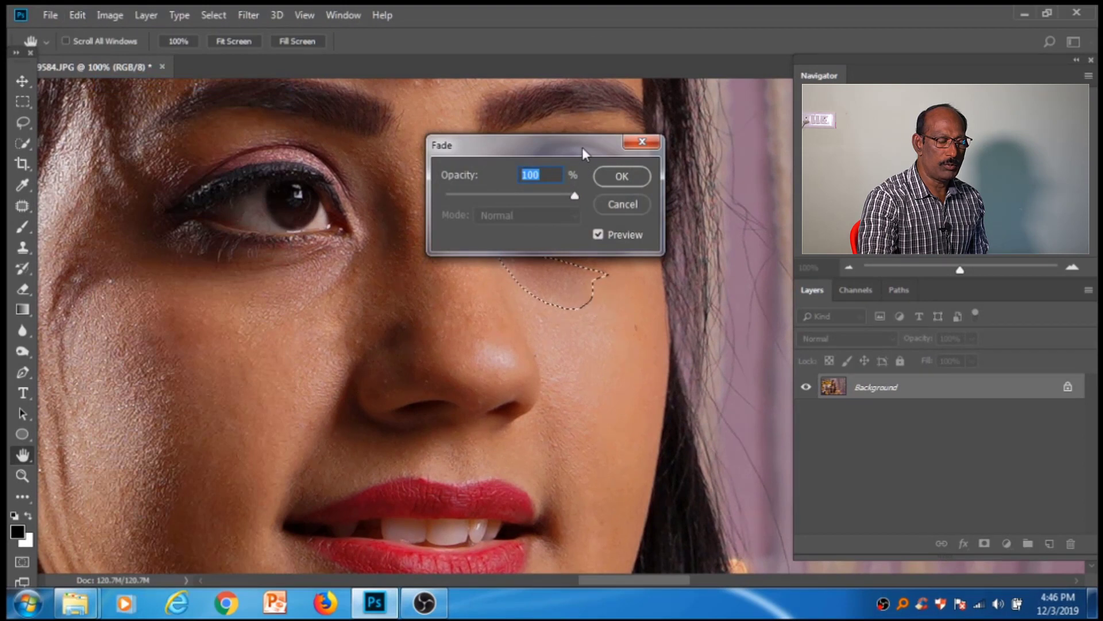
{"action": "left_click_drag", "start_coordinate": [581, 148], "coordinate": [303, 162]}
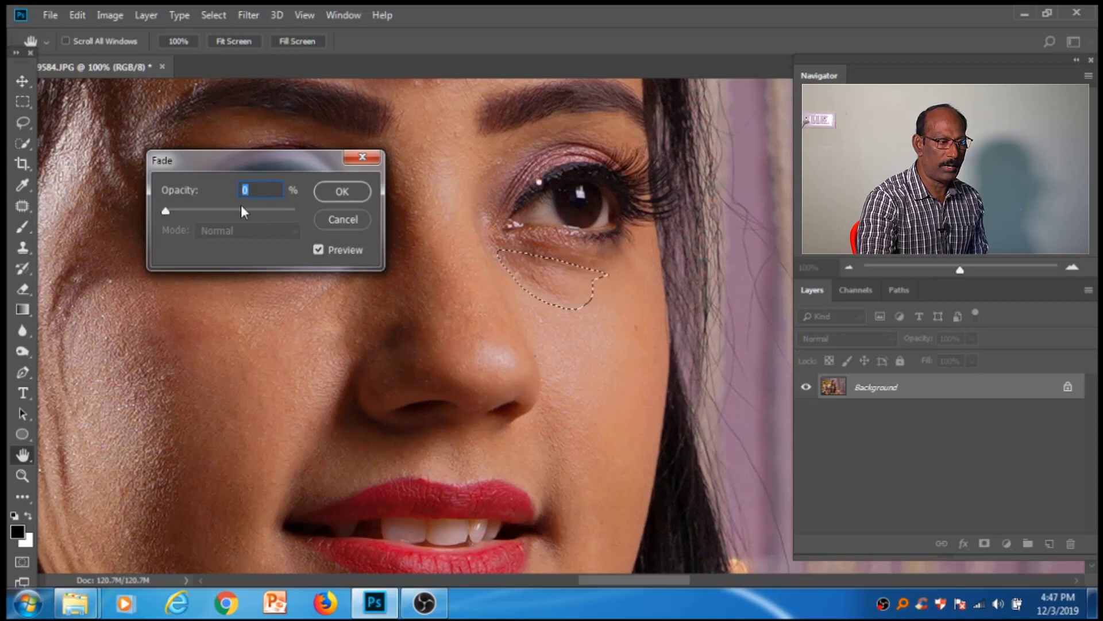
{"action": "left_click_drag", "start_coordinate": [165, 211], "coordinate": [294, 234]}
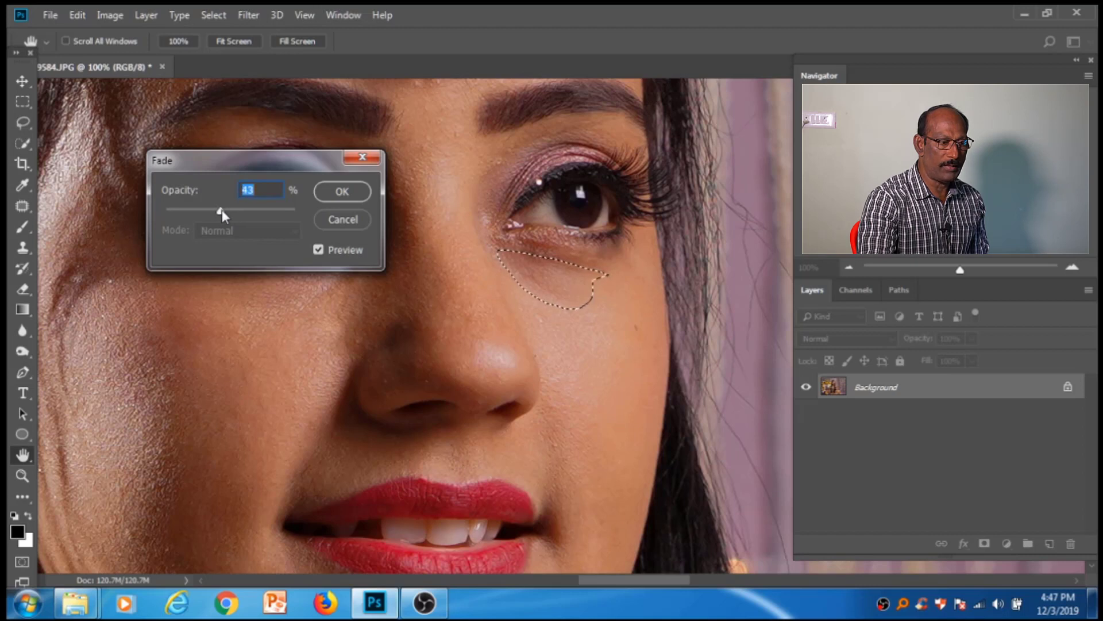
{"action": "left_click_drag", "start_coordinate": [230, 213], "coordinate": [231, 212]}
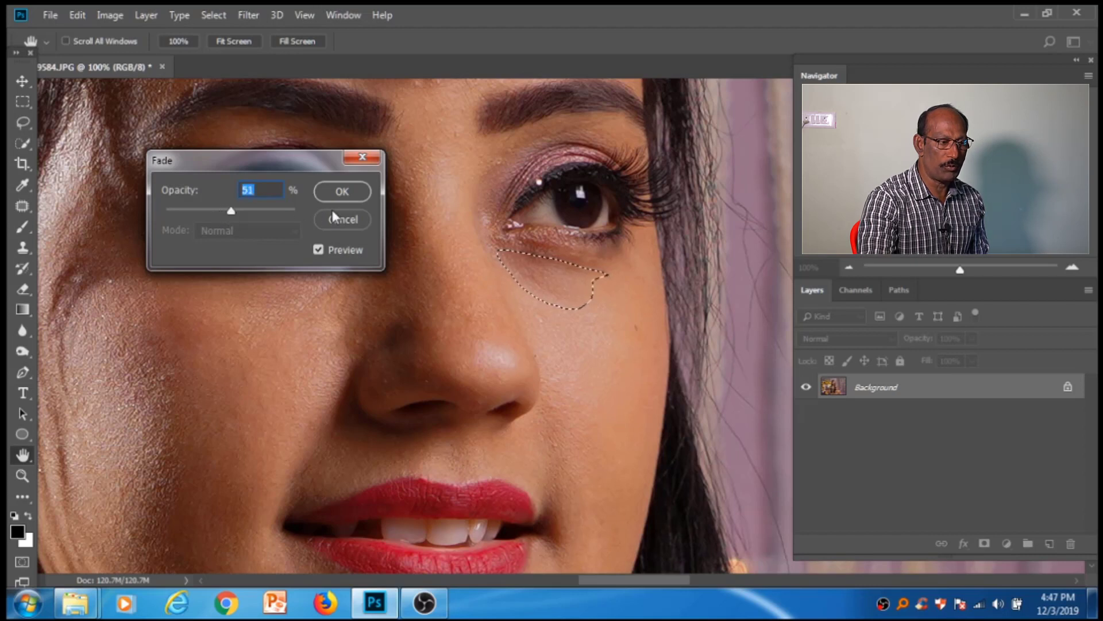
{"action": "left_click", "coordinate": [342, 191]}
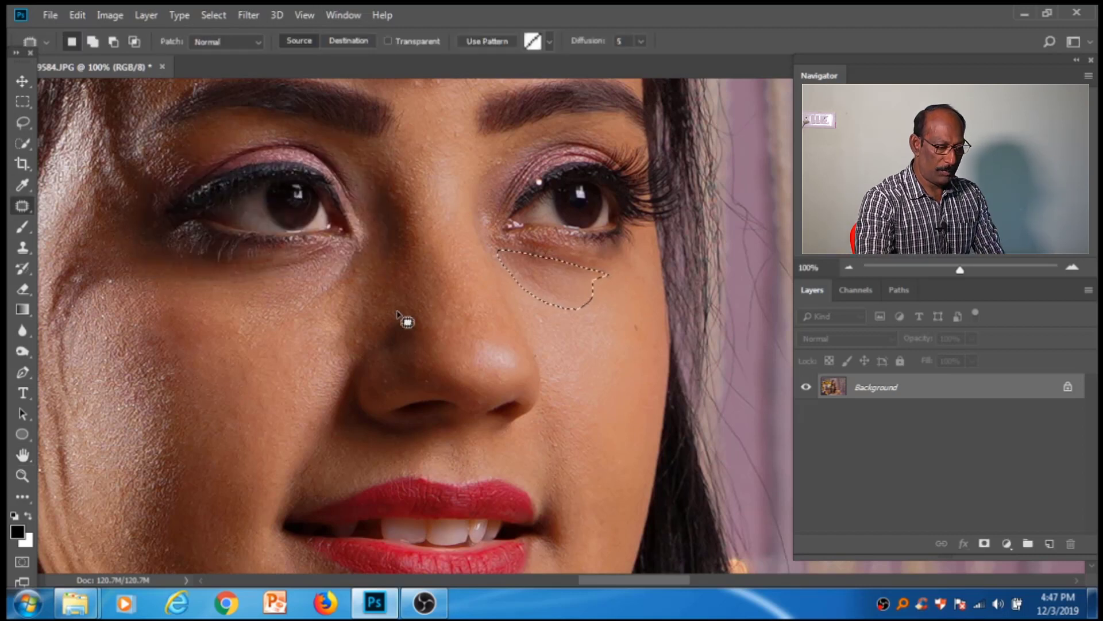
{"action": "key", "text": "ctrl+d"}
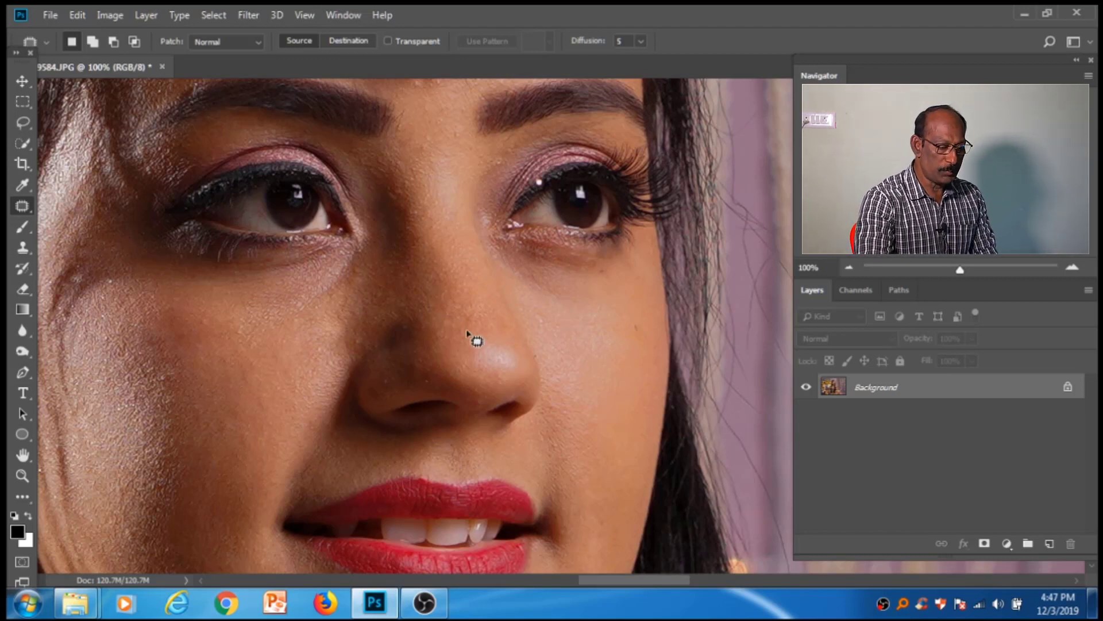
Step: Try patching a large round area of the cheek below the woman's right eye with skin from lower on the cheek
{"action": "left_click_drag", "start_coordinate": [337, 389], "coordinate": [483, 403]}
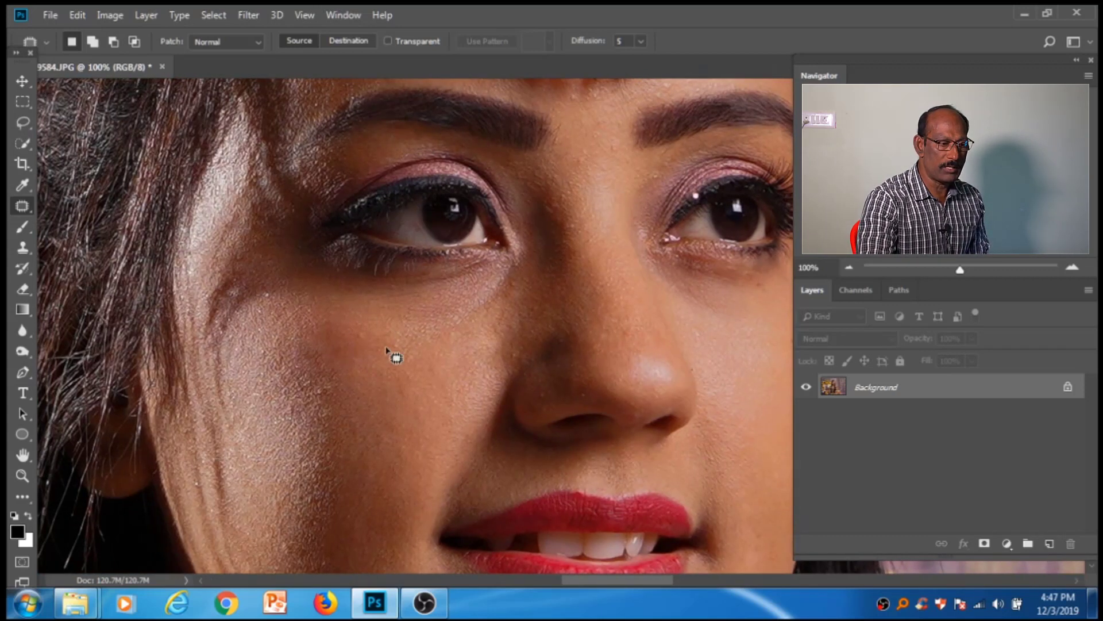
{"action": "mouse_move", "coordinate": [402, 316]}
{"action": "left_mouse_down"}
{"action": "mouse_move", "coordinate": [329, 296]}
{"action": "mouse_move", "coordinate": [293, 330]}
{"action": "mouse_move", "coordinate": [315, 372]}
{"action": "mouse_move", "coordinate": [362, 382]}
{"action": "mouse_move", "coordinate": [408, 367]}
{"action": "mouse_move", "coordinate": [404, 327]}
{"action": "mouse_move", "coordinate": [383, 399]}
{"action": "mouse_move", "coordinate": [386, 436]}
{"action": "mouse_move", "coordinate": [426, 445]}
{"action": "left_mouse_up"}
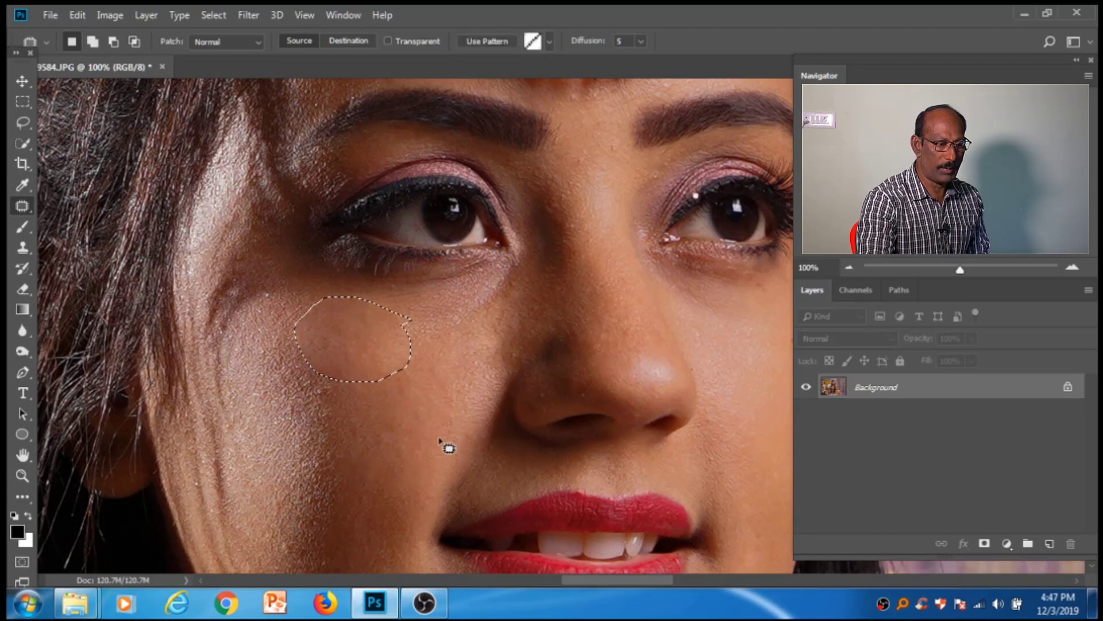
{"action": "key", "text": "ctrl+d"}
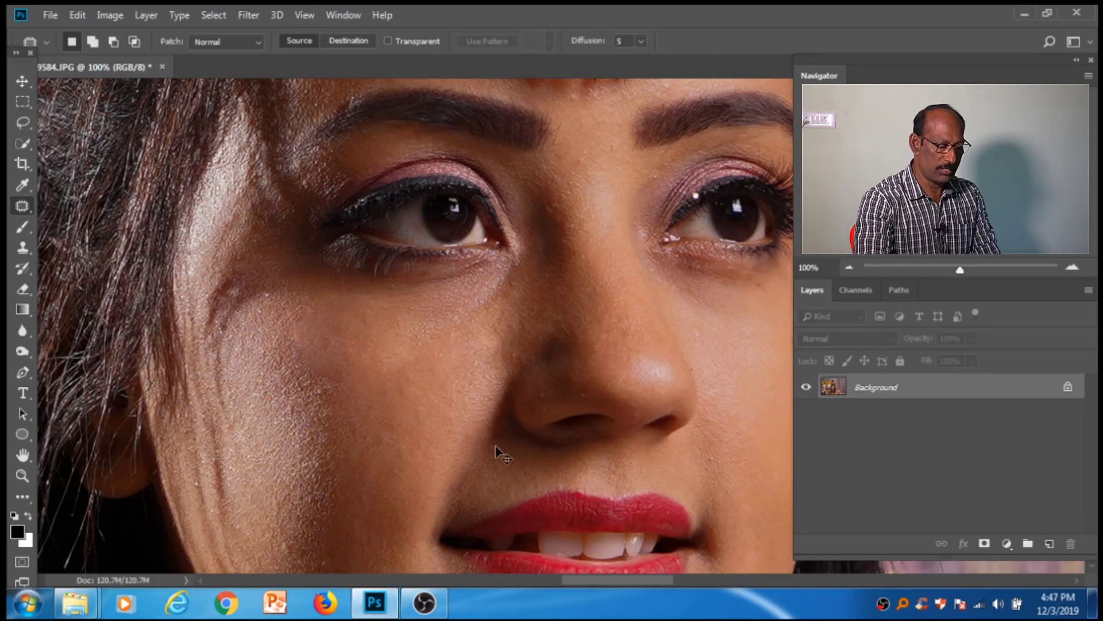
{"action": "key", "text": "ctrl+shift+d"}
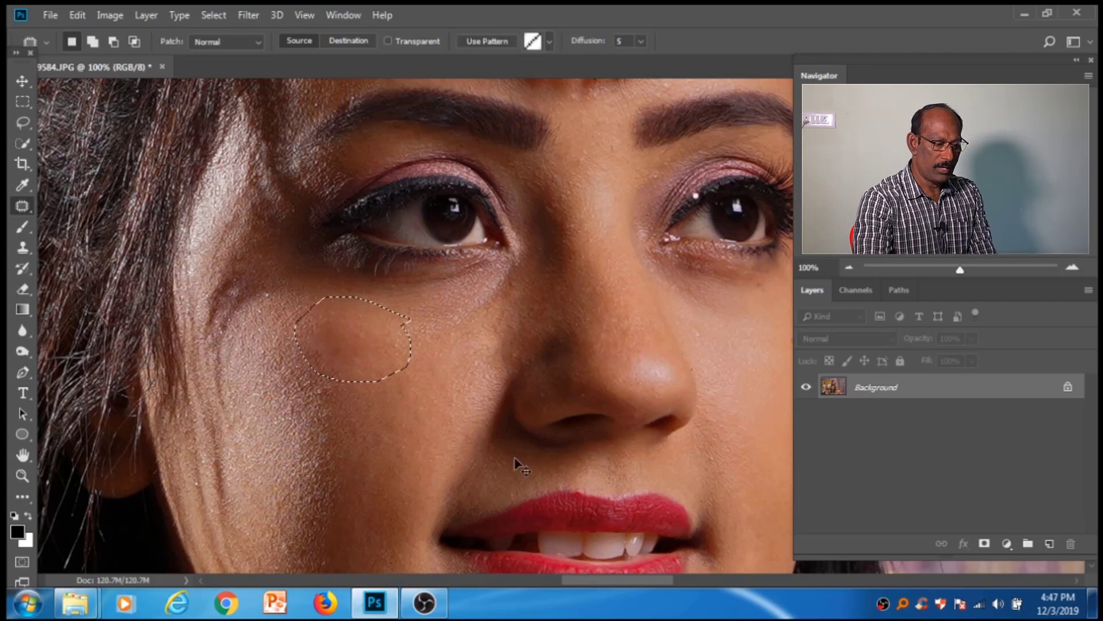
{"action": "key", "text": "ctrl+d"}
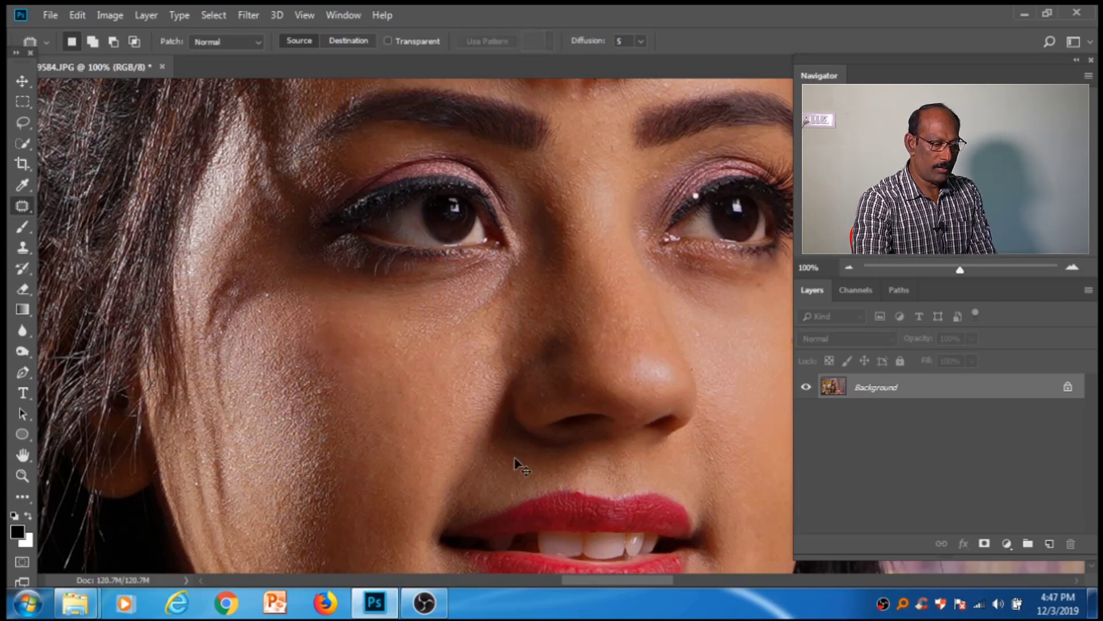
{"action": "key", "text": "ctrl+shift+d"}
{"action": "key", "text": "ctrl+d"}
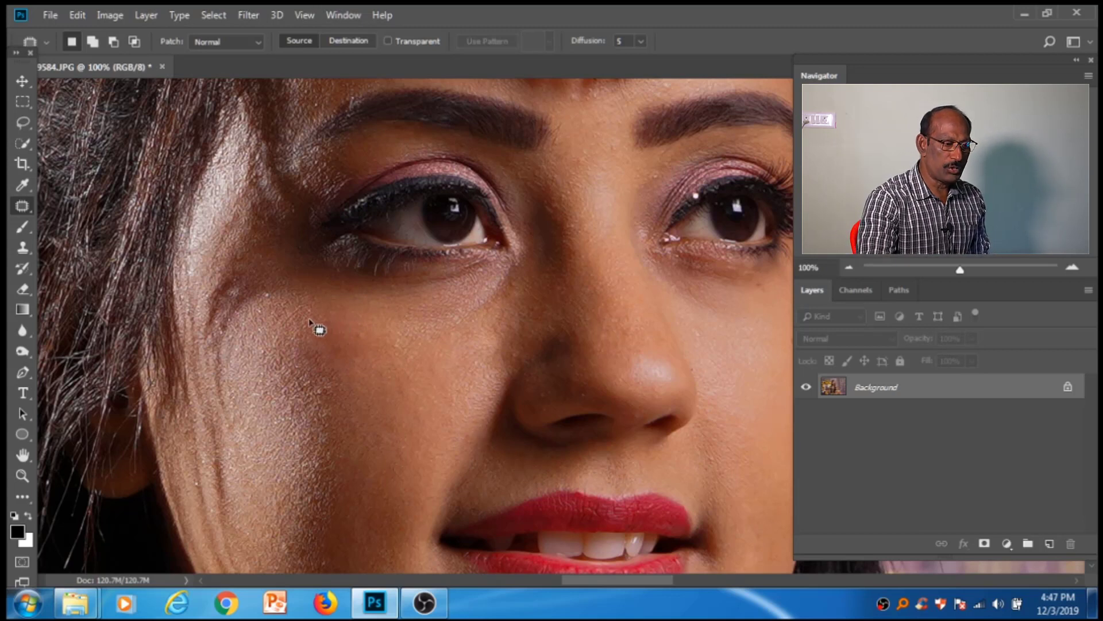
Step: Patch a smaller area of the cheek below the woman's right eye with skin from lower on the cheek
{"action": "mouse_move", "coordinate": [308, 318]}
{"action": "left_mouse_down"}
{"action": "mouse_move", "coordinate": [400, 329]}
{"action": "mouse_move", "coordinate": [395, 351]}
{"action": "mouse_move", "coordinate": [353, 366]}
{"action": "mouse_move", "coordinate": [316, 363]}
{"action": "mouse_move", "coordinate": [299, 324]}
{"action": "mouse_move", "coordinate": [307, 317]}
{"action": "mouse_move", "coordinate": [345, 358]}
{"action": "mouse_move", "coordinate": [387, 416]}
{"action": "left_mouse_up"}
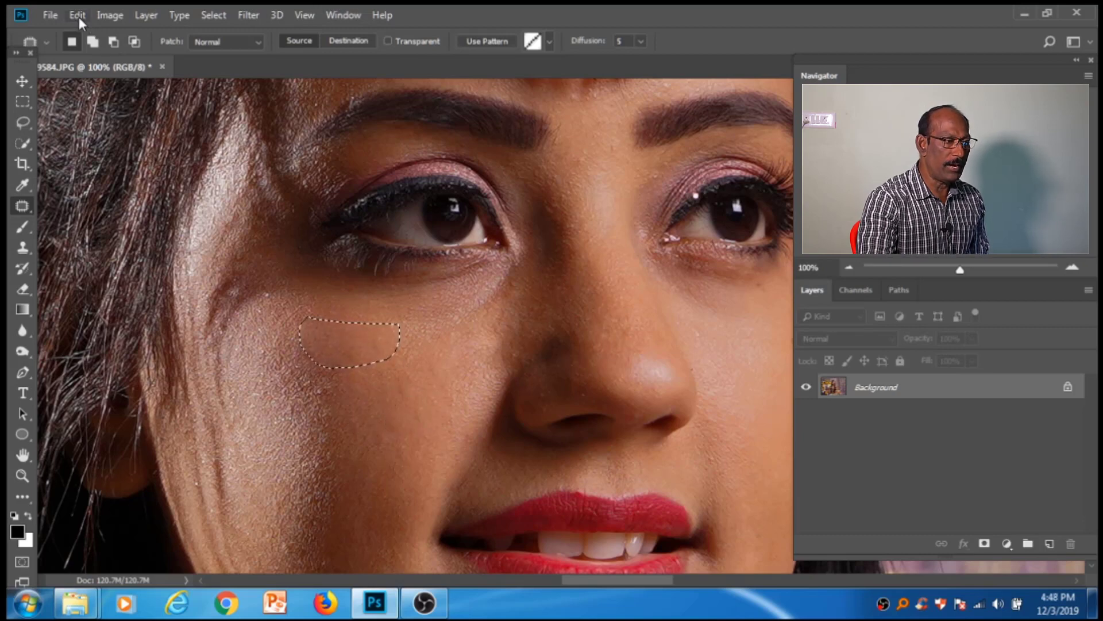
Step: Fade the cheek patch below the woman's right eye to 20% opacity and clear the selection
{"action": "left_click", "coordinate": [79, 15]}
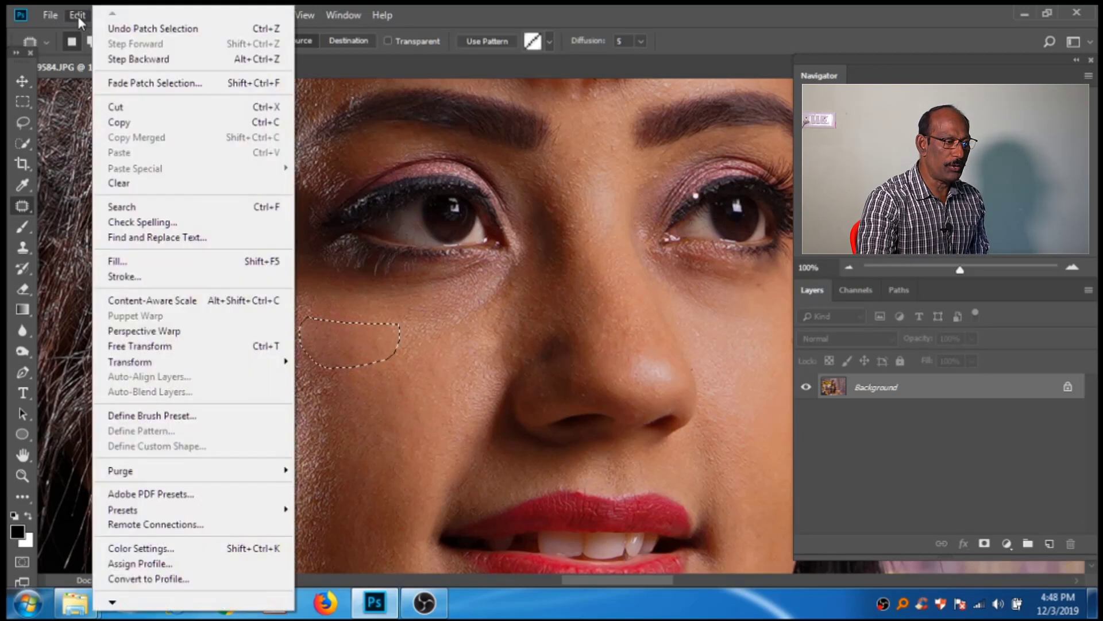
{"action": "left_click", "coordinate": [132, 85]}
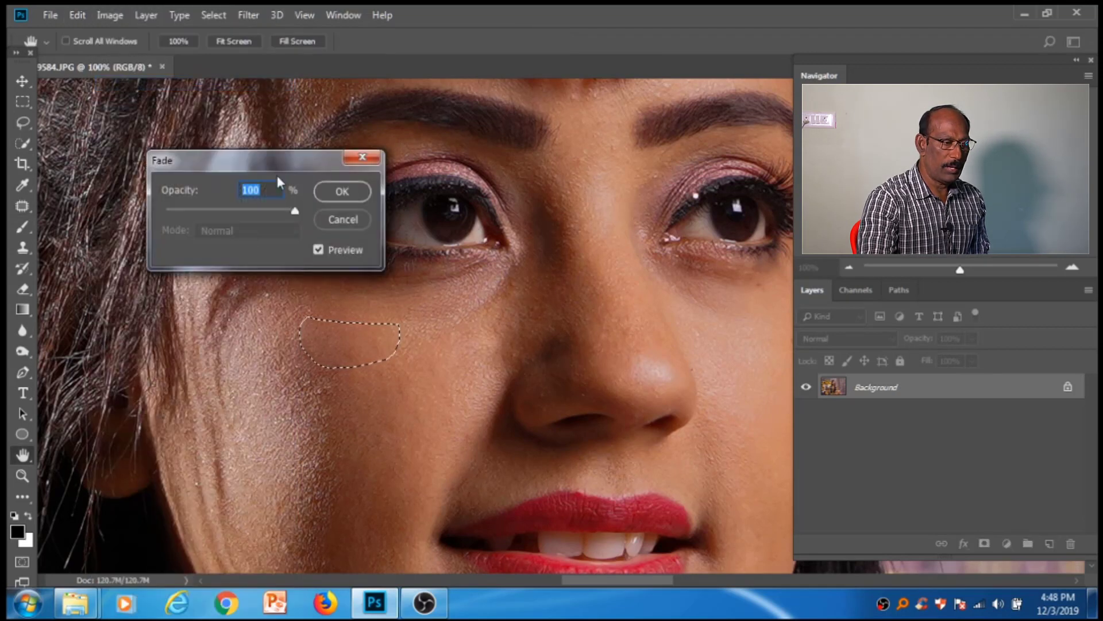
{"action": "left_click_drag", "start_coordinate": [278, 154], "coordinate": [560, 233]}
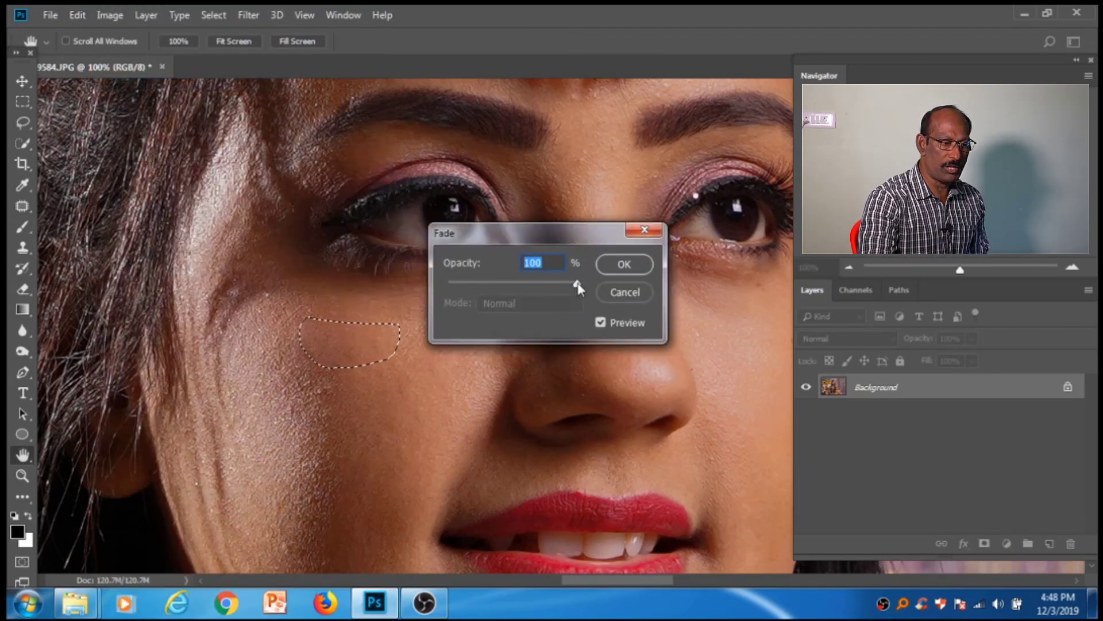
{"action": "left_click_drag", "start_coordinate": [579, 287], "coordinate": [522, 284]}
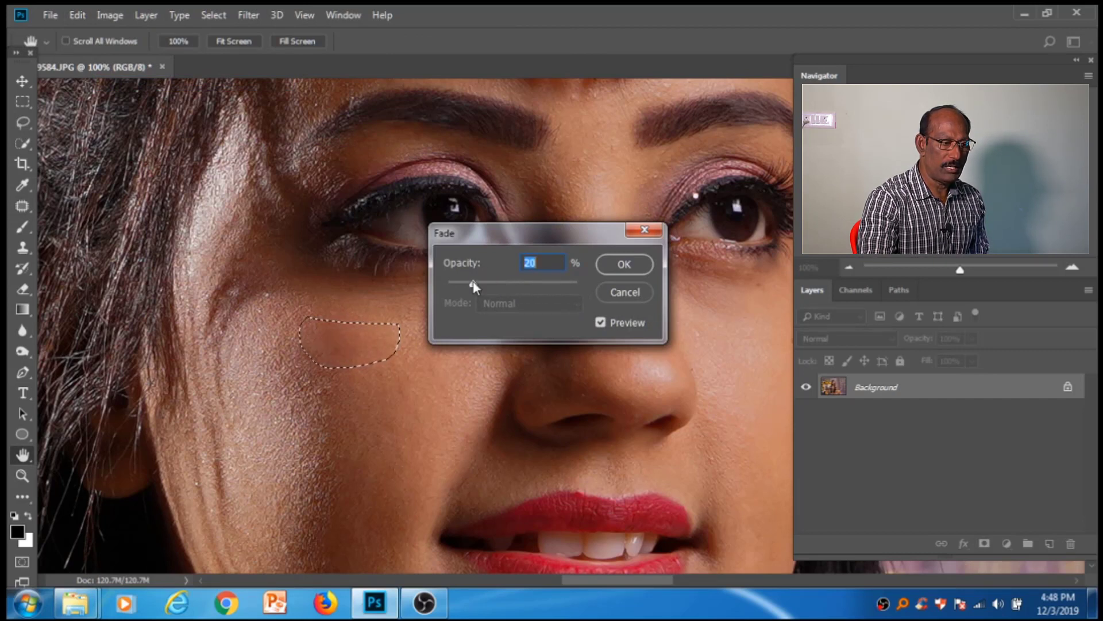
{"action": "left_click", "coordinate": [623, 265]}
{"action": "key", "text": "ctrl+d"}
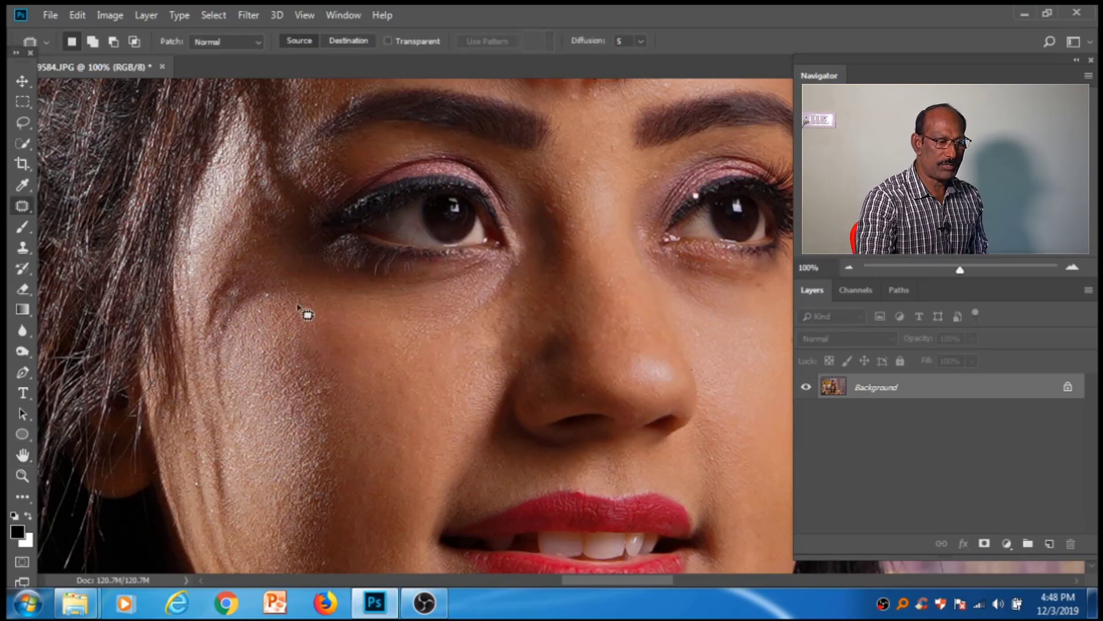
Step: Close the DSC09584 portrait without saving its changes
{"action": "key", "text": "ctrl+0"}
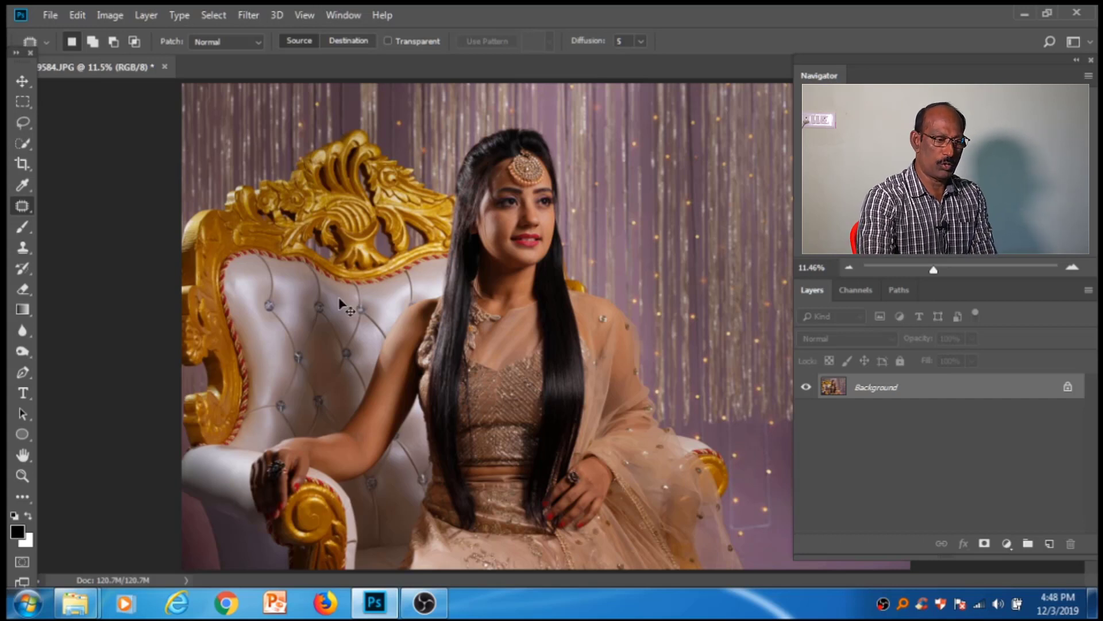
{"action": "key", "text": "ctrl+w"}
{"action": "left_click", "coordinate": [519, 253]}
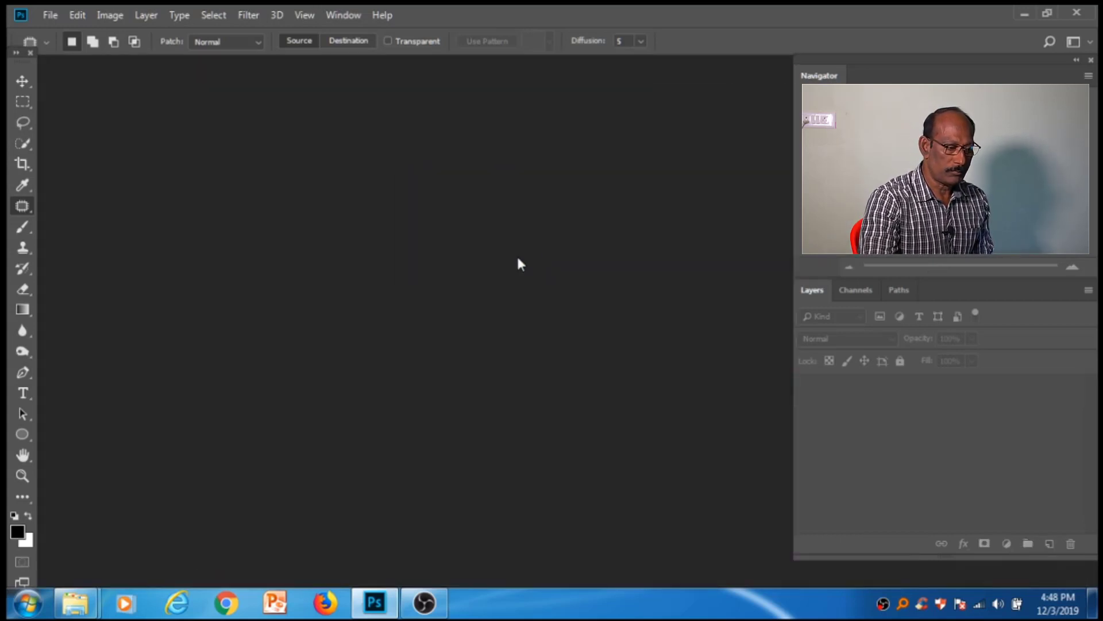
Step: Open the image DSC03835_resize from the ps folder
{"action": "left_click", "coordinate": [50, 15]}
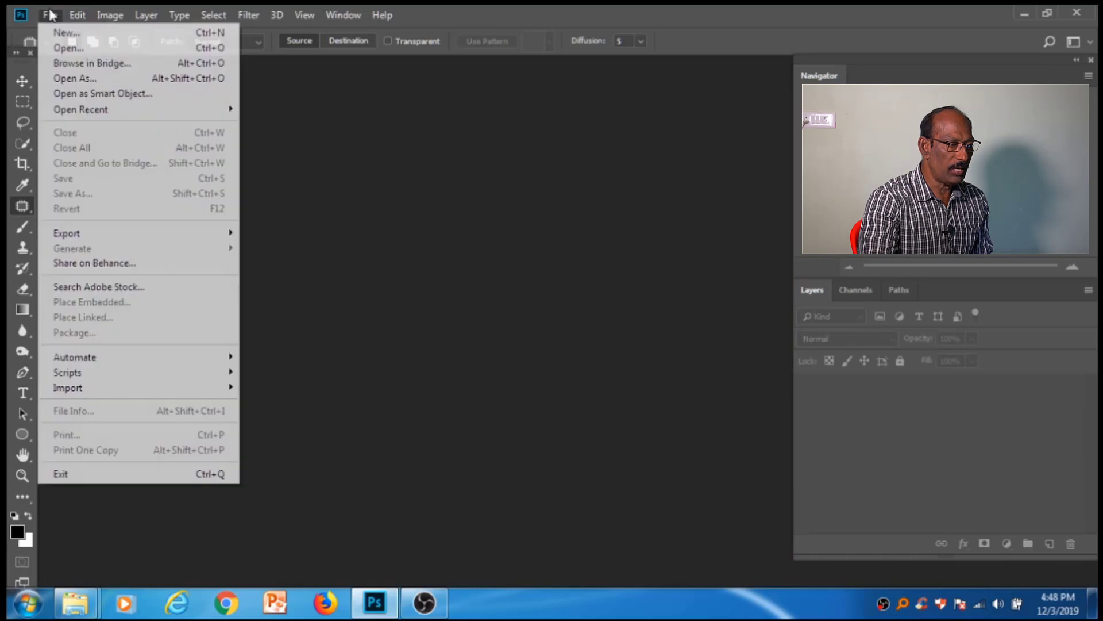
{"action": "left_click", "coordinate": [92, 49]}
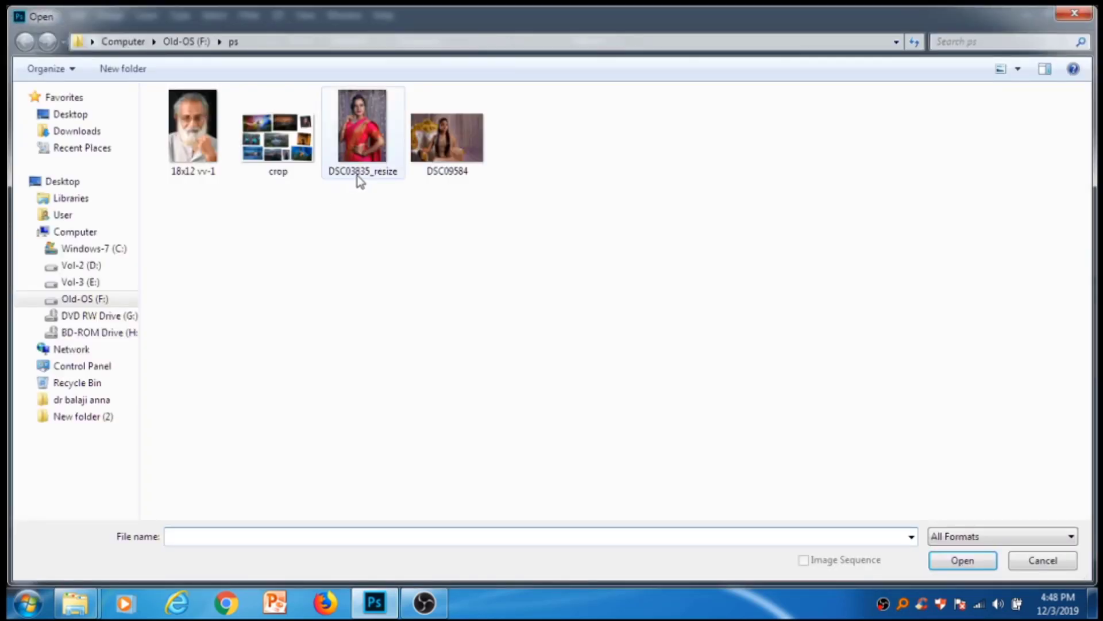
{"action": "left_click", "coordinate": [363, 139]}
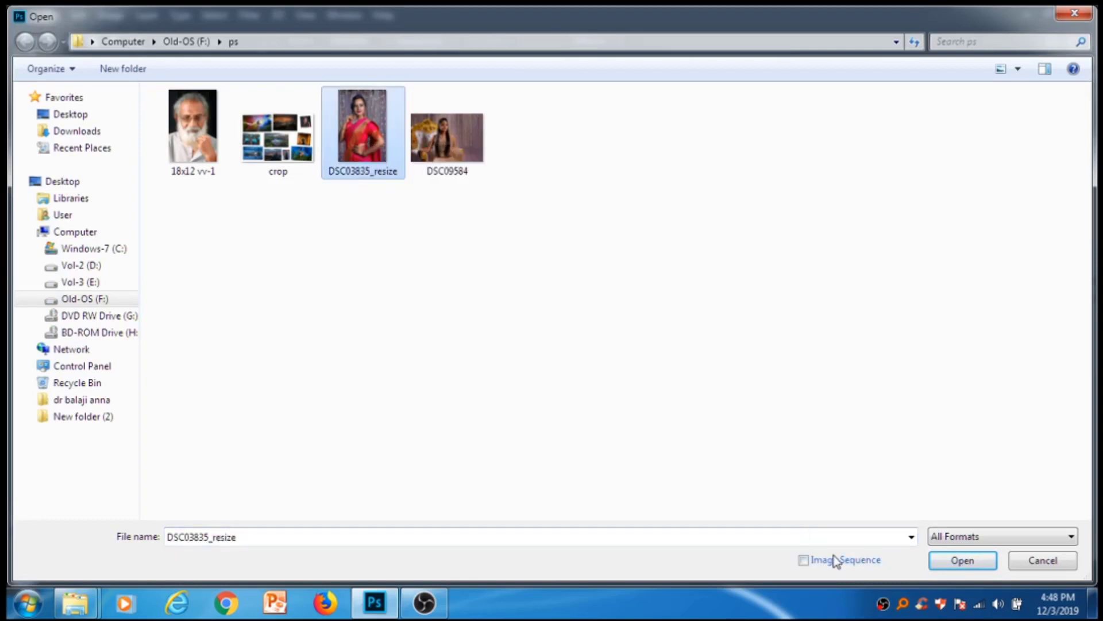
{"action": "left_click", "coordinate": [961, 560]}
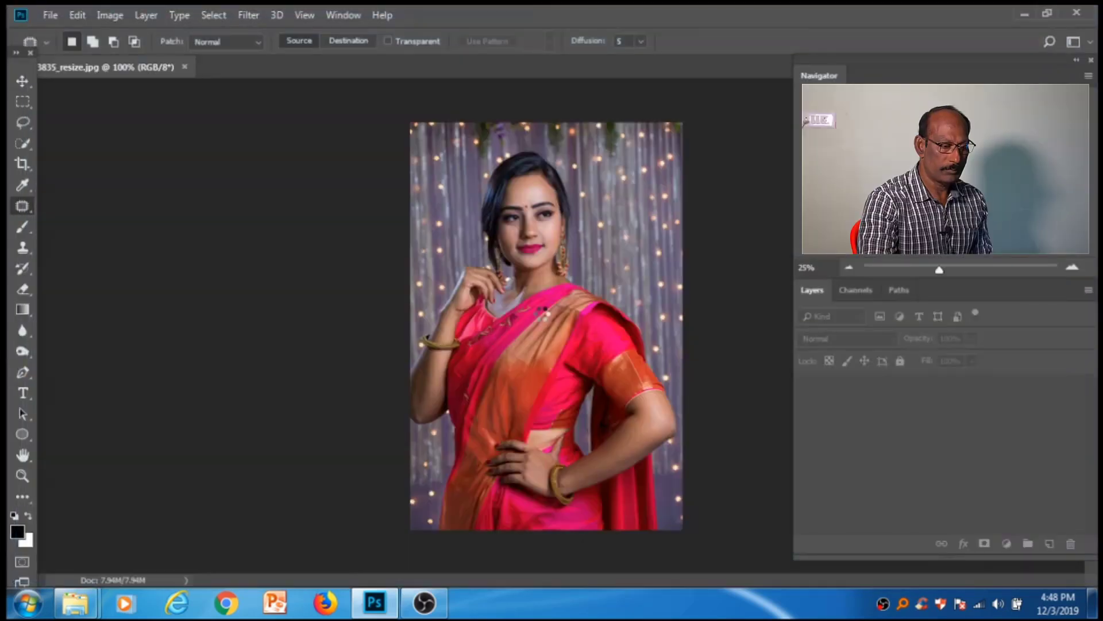
Step: Try patching the crease on the woman's neck with skin from lower on the neck, and undo the patch
{"action": "left_click_drag", "start_coordinate": [522, 235], "coordinate": [536, 419]}
{"action": "scroll", "coordinate": [455, 360], "scroll_direction": "down", "scroll_amount": 6}
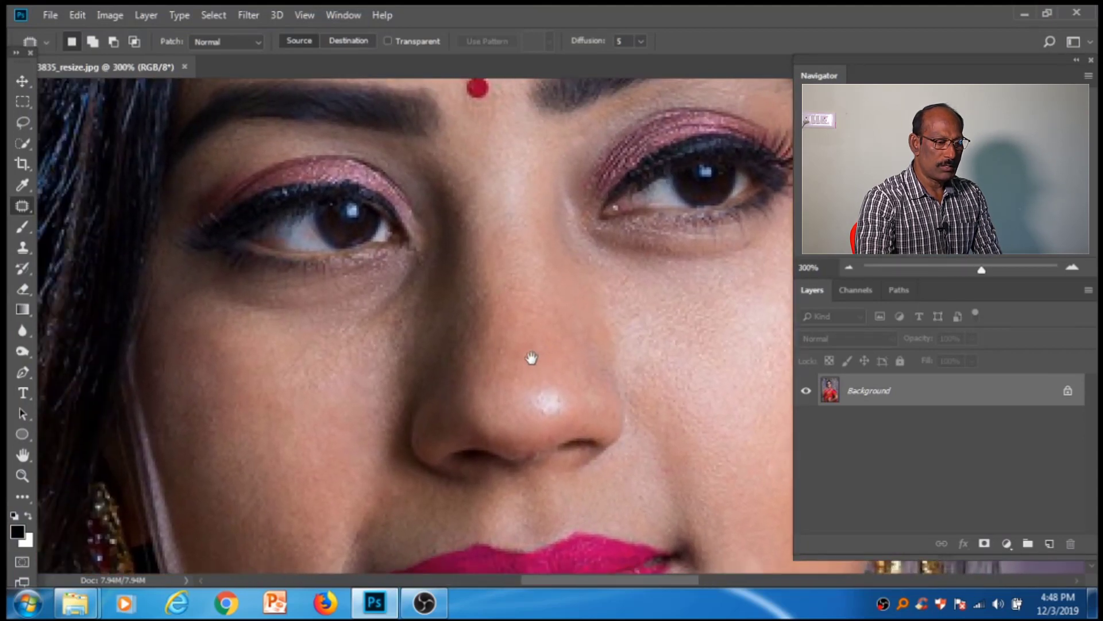
{"action": "scroll", "coordinate": [550, 276], "scroll_direction": "down", "scroll_amount": 3}
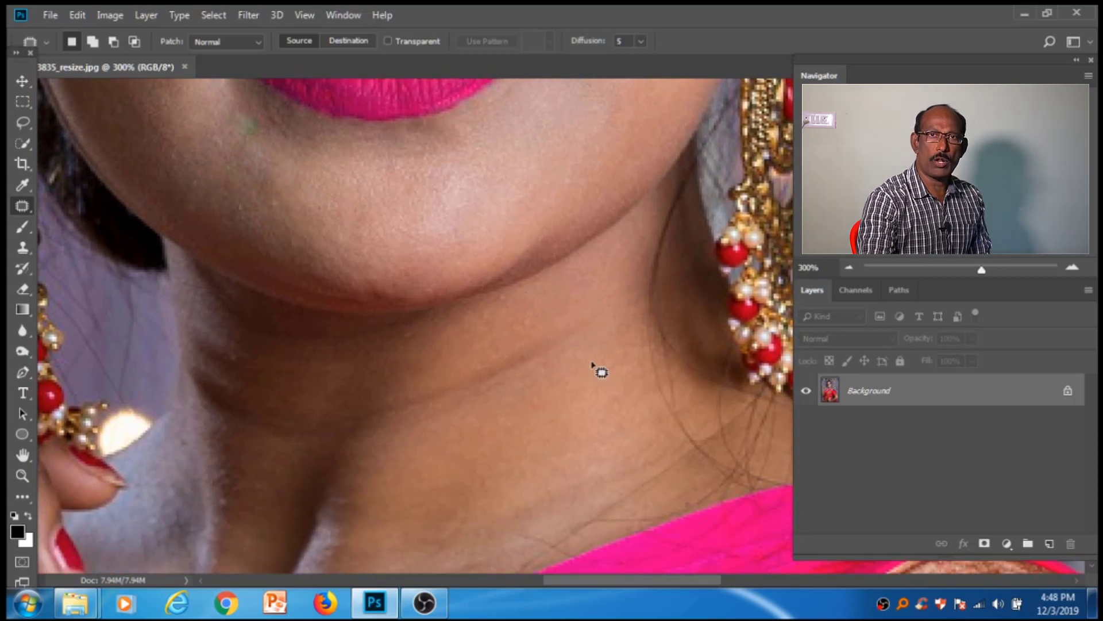
{"action": "right_click", "coordinate": [22, 207]}
{"action": "left_click", "coordinate": [63, 235]}
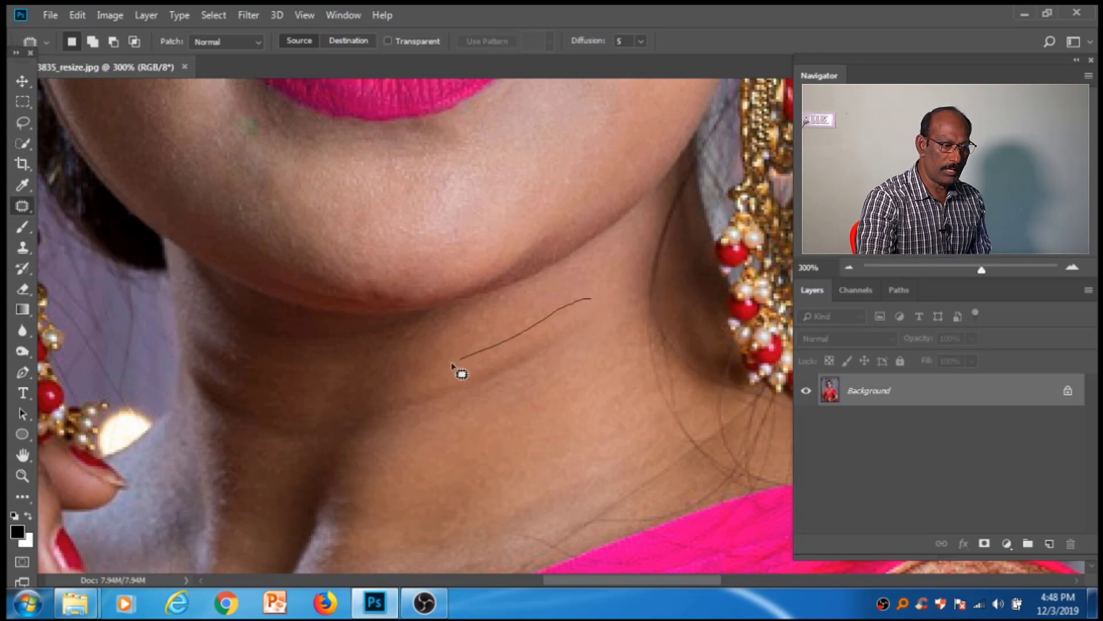
{"action": "mouse_move", "coordinate": [410, 405]}
{"action": "left_mouse_down"}
{"action": "mouse_move", "coordinate": [434, 423]}
{"action": "mouse_move", "coordinate": [513, 405]}
{"action": "left_mouse_up"}
{"action": "left_click_drag", "start_coordinate": [614, 320], "coordinate": [611, 317]}
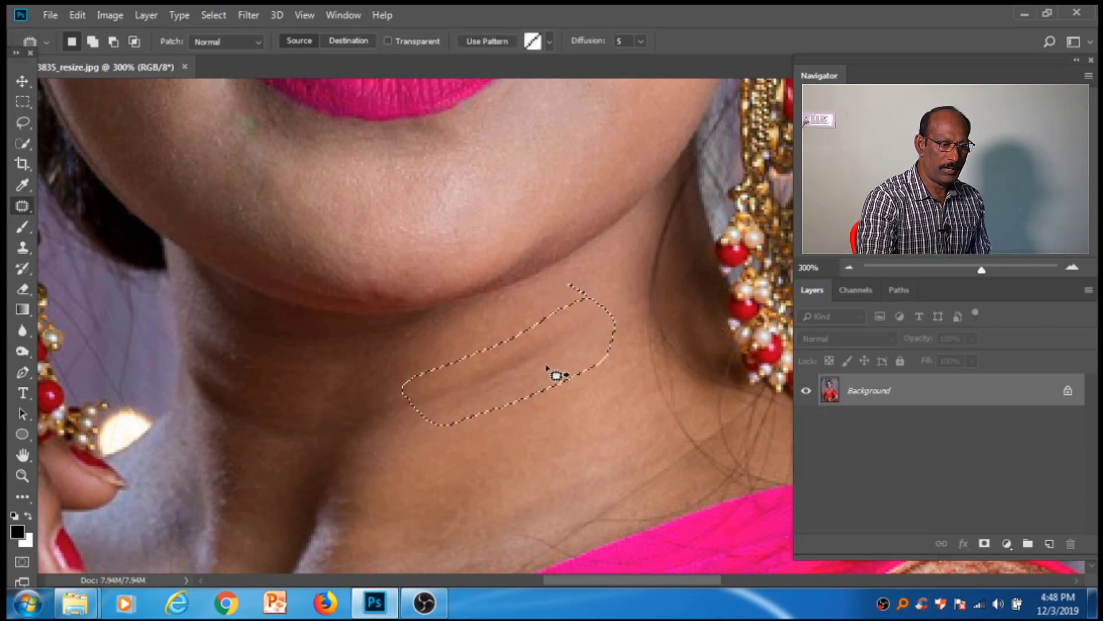
{"action": "left_click_drag", "start_coordinate": [556, 374], "coordinate": [563, 440]}
{"action": "key", "text": "ctrl+d"}
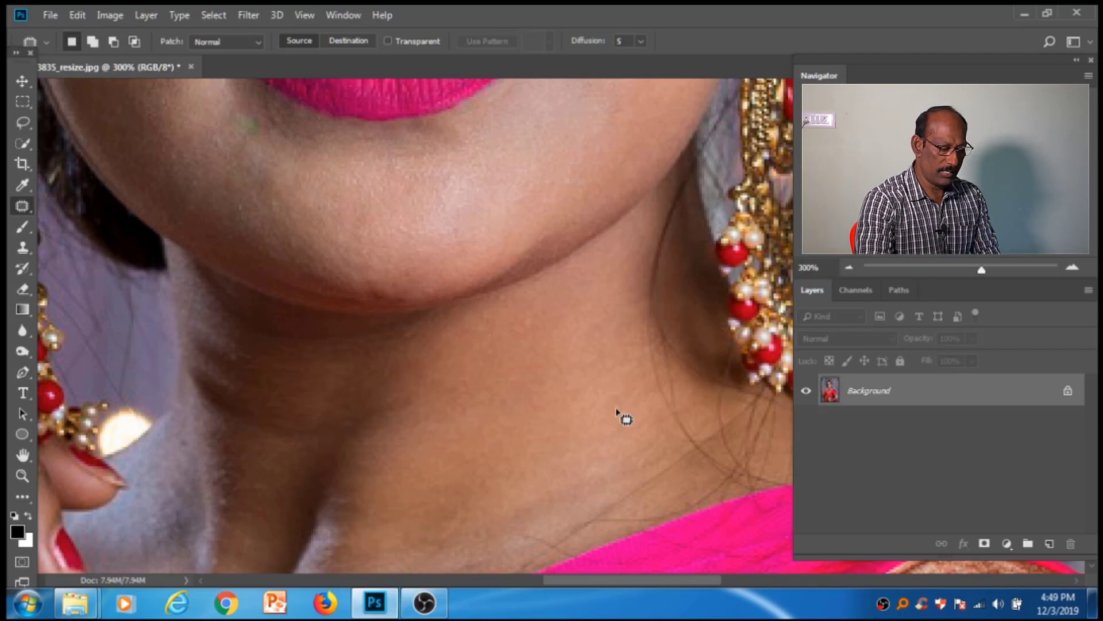
{"action": "key", "text": "ctrl+z"}
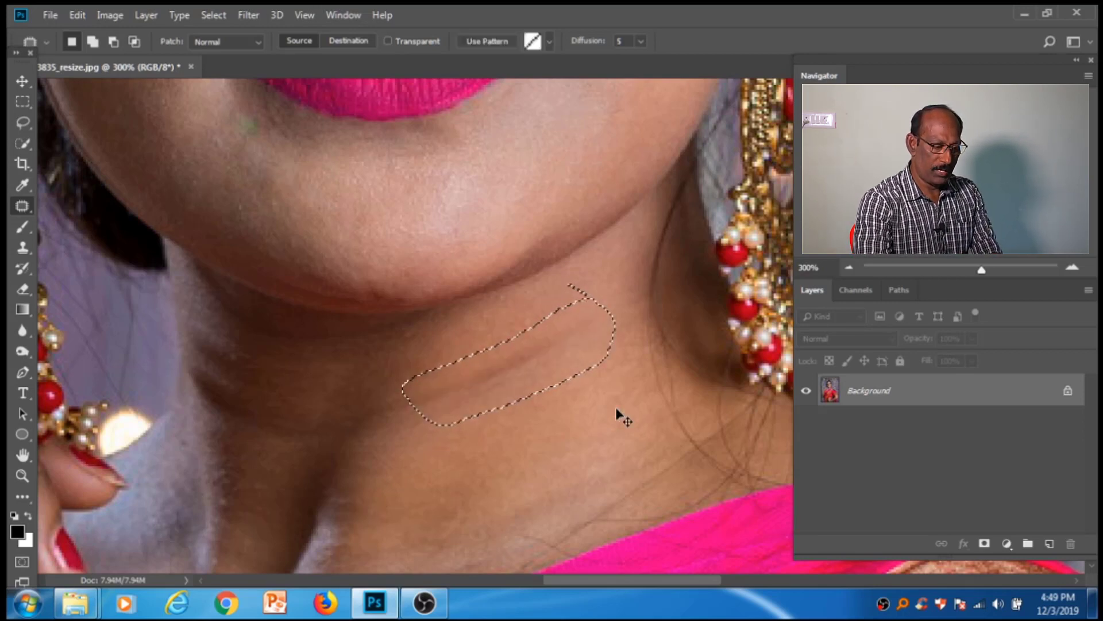
{"action": "key", "text": "ctrl+d"}
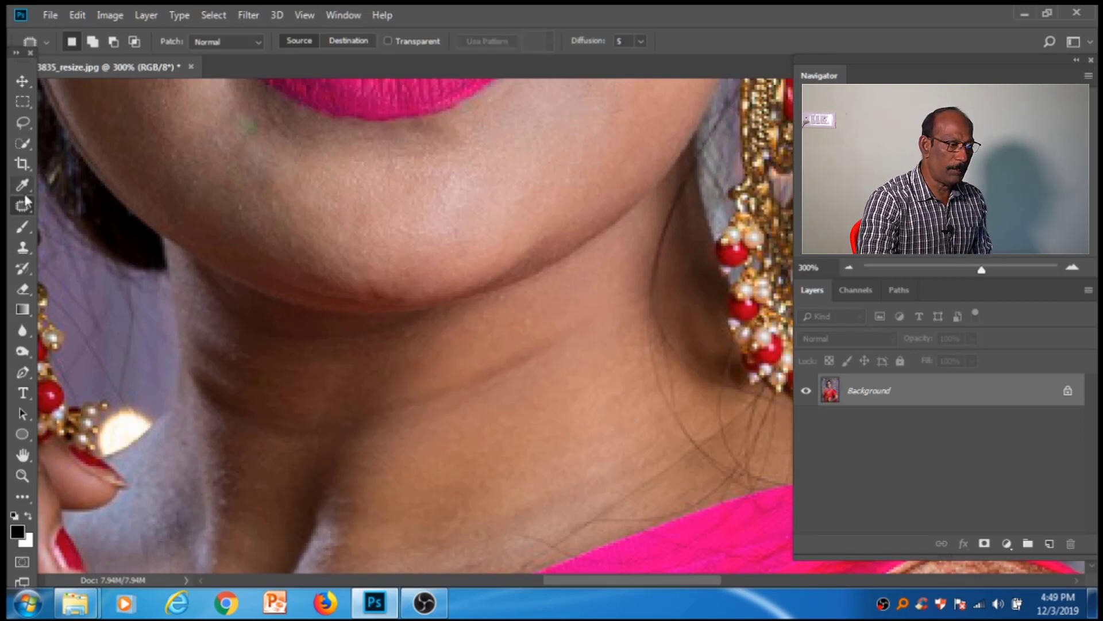
Step: Outline the neck crease closely with the Patch tool and replace it with smooth skin from just below
{"action": "mouse_move", "coordinate": [22, 206]}
{"action": "left_mouse_down"}
{"action": "mouse_move", "coordinate": [63, 220]}
{"action": "mouse_move", "coordinate": [69, 238]}
{"action": "left_mouse_up"}
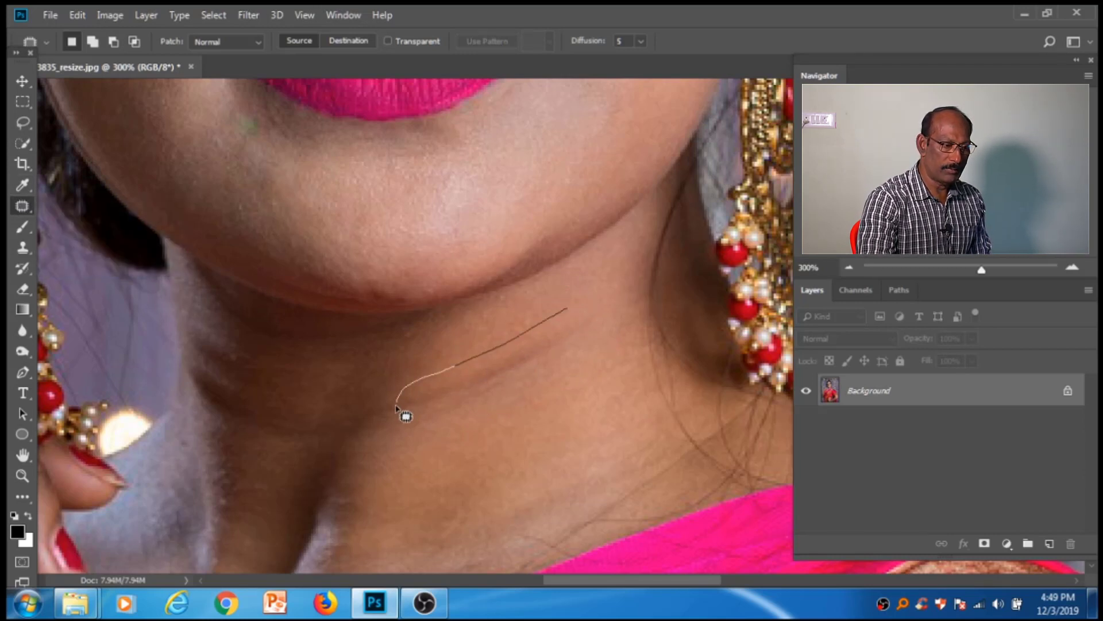
{"action": "mouse_move", "coordinate": [539, 339]}
{"action": "left_mouse_down"}
{"action": "mouse_move", "coordinate": [547, 418]}
{"action": "mouse_move", "coordinate": [506, 434]}
{"action": "mouse_move", "coordinate": [574, 418]}
{"action": "mouse_move", "coordinate": [517, 441]}
{"action": "left_mouse_up"}
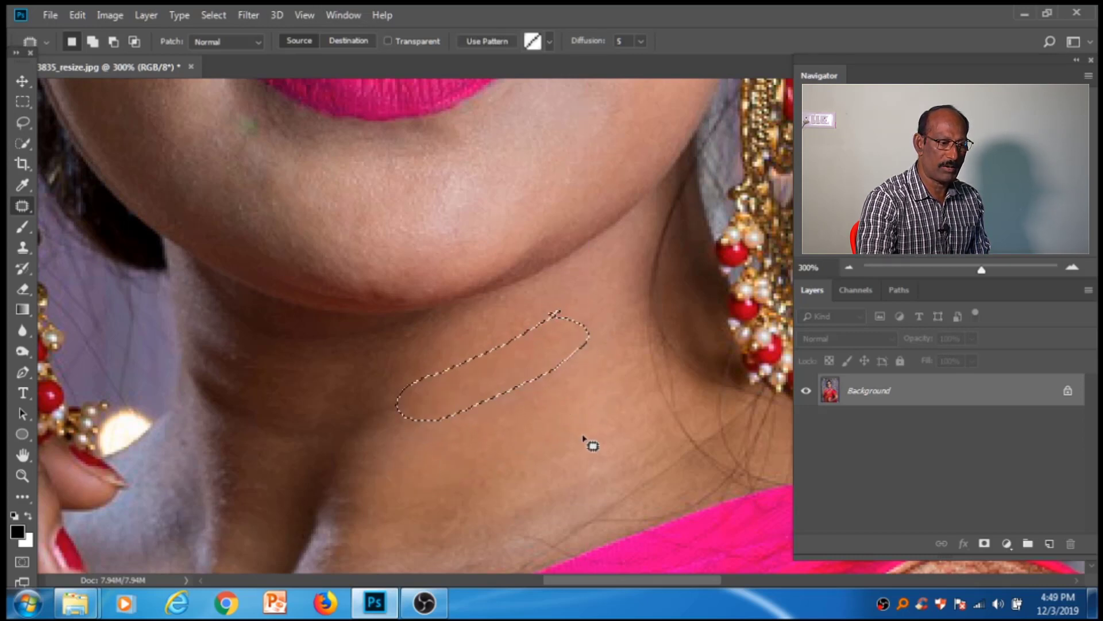
Step: Fade the neck crease patch to 40% opacity and clear the selection
{"action": "left_click", "coordinate": [78, 15]}
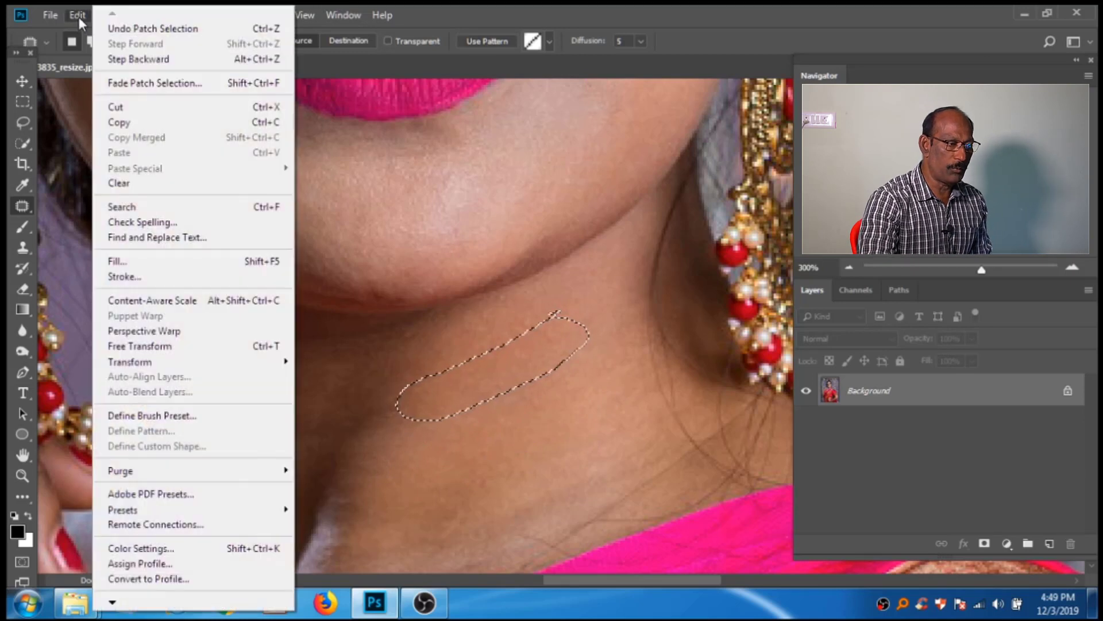
{"action": "left_click", "coordinate": [133, 84]}
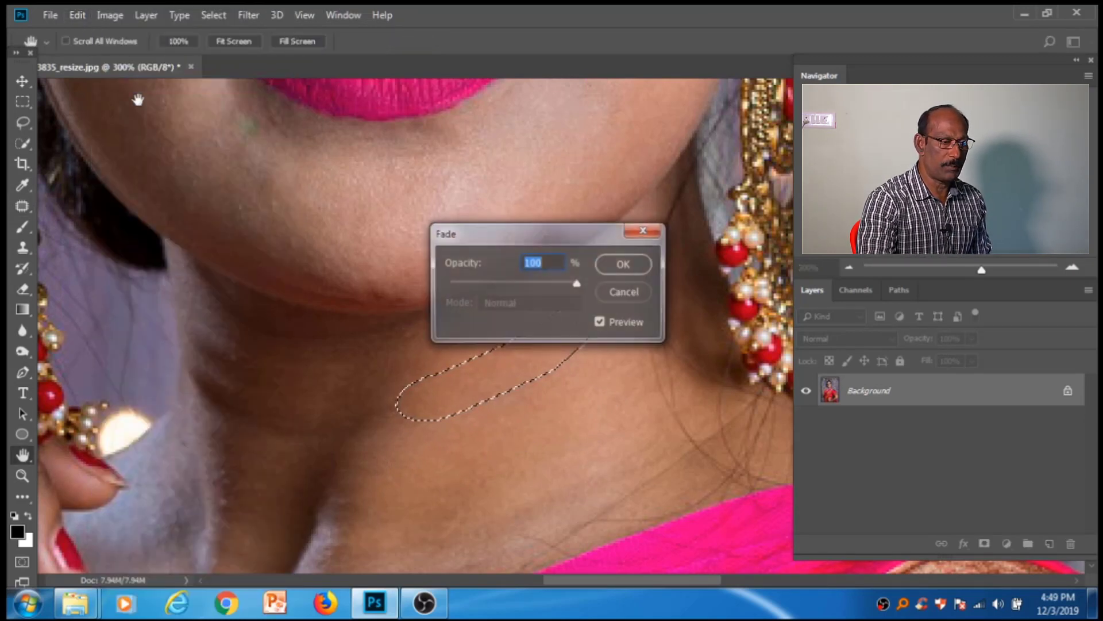
{"action": "left_click_drag", "start_coordinate": [515, 231], "coordinate": [298, 139]}
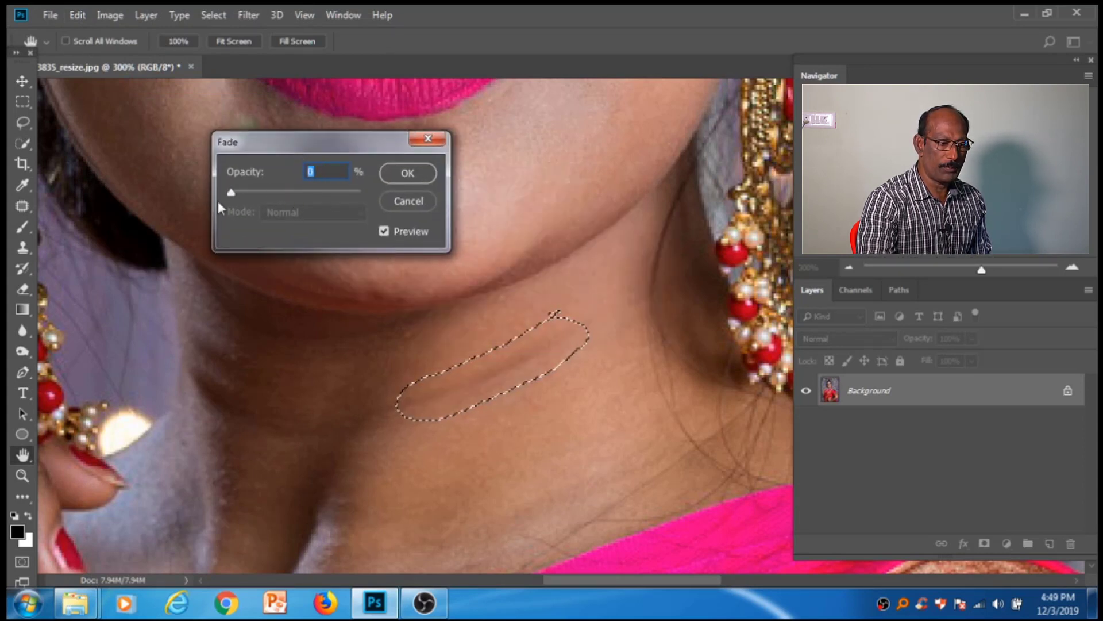
{"action": "left_click_drag", "start_coordinate": [232, 192], "coordinate": [282, 195]}
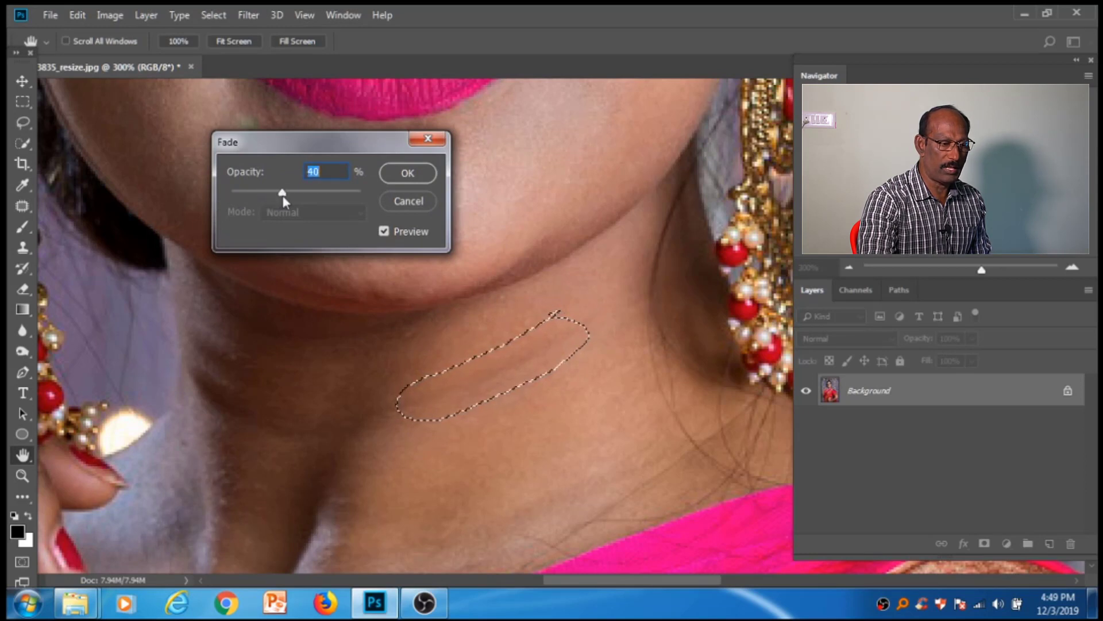
{"action": "left_click", "coordinate": [407, 173]}
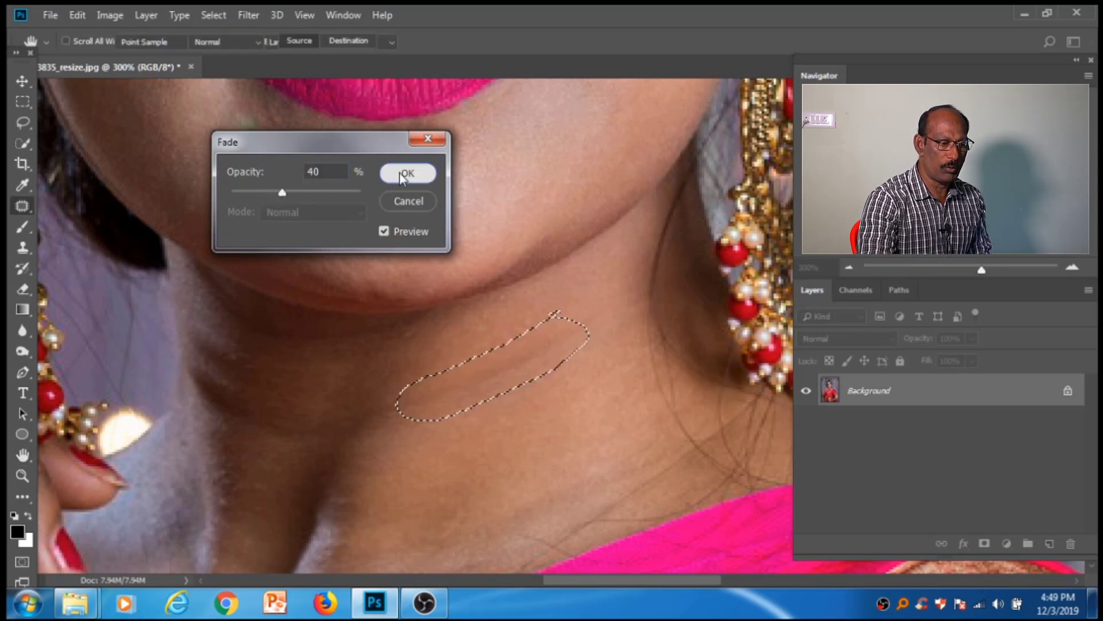
{"action": "key", "text": "ctrl+d"}
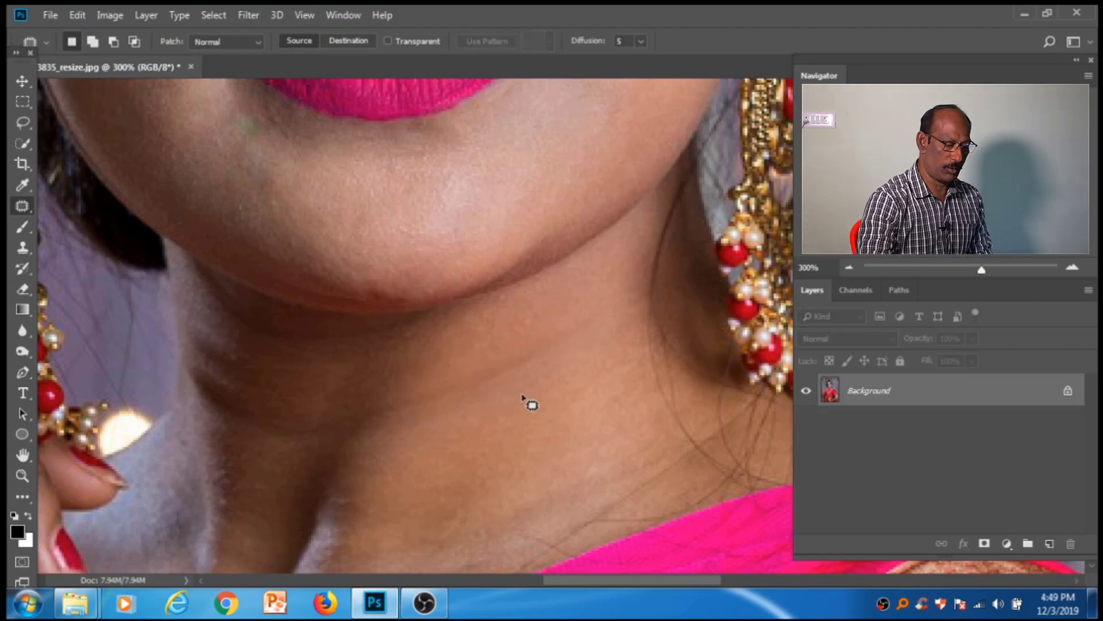
{"action": "key", "text": "ctrl+0"}
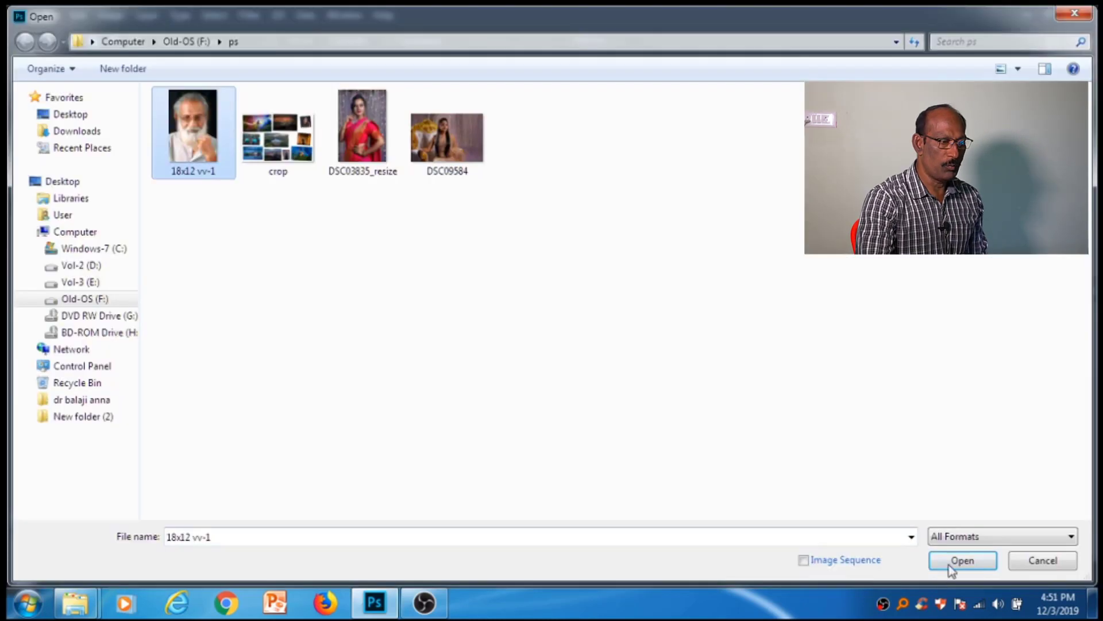
Step: Open the image 18x12 vv-1 and zoom in on the man's forehead
{"action": "left_click", "coordinate": [954, 560]}
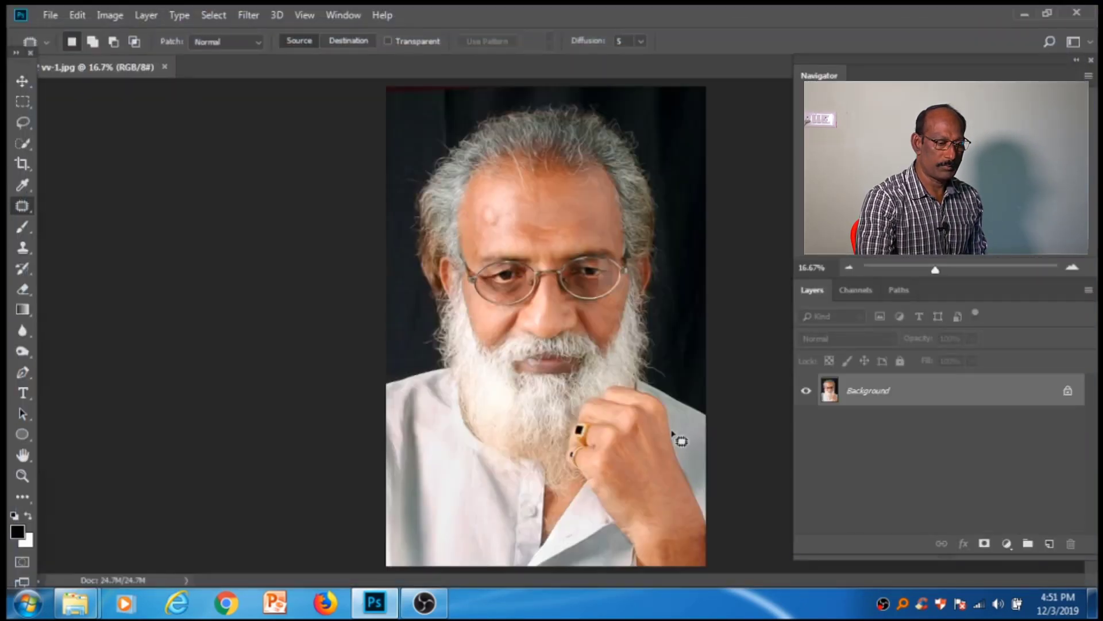
{"action": "left_click", "coordinate": [517, 288], "text": "ctrl"}
{"action": "left_click", "coordinate": [514, 286], "text": "ctrl"}
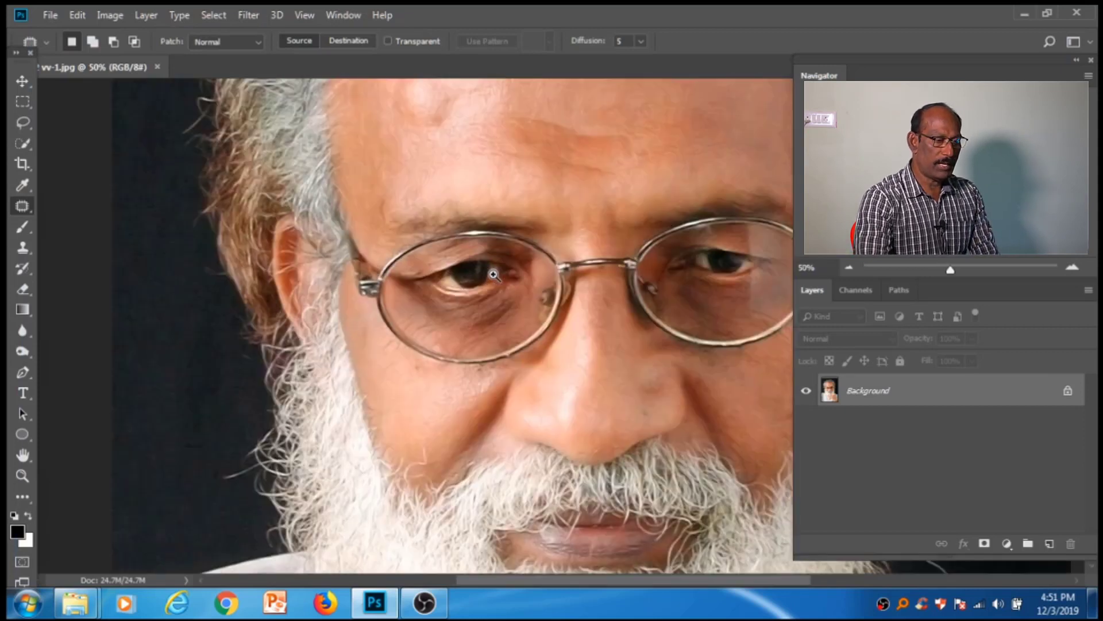
{"action": "left_click", "coordinate": [505, 284], "text": "ctrl"}
{"action": "left_click_drag", "start_coordinate": [465, 262], "coordinate": [468, 306]}
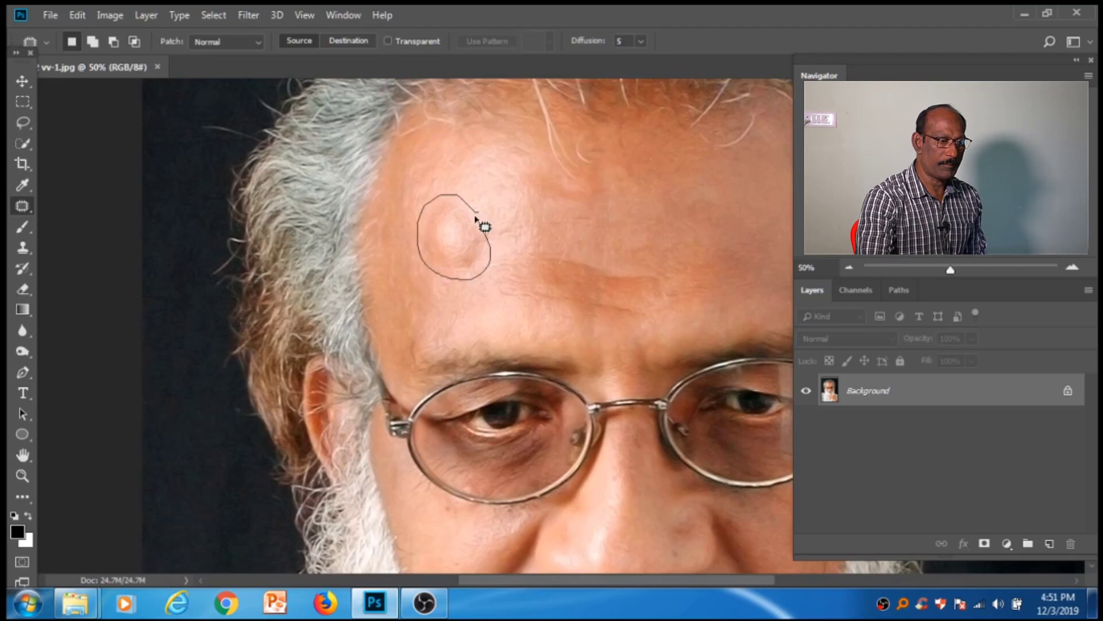
Step: Outline the bump on the forehead above the man's right eye and patch it with adjacent forehead skin
{"action": "mouse_move", "coordinate": [477, 218]}
{"action": "left_mouse_down"}
{"action": "mouse_move", "coordinate": [467, 248]}
{"action": "mouse_move", "coordinate": [500, 239]}
{"action": "mouse_move", "coordinate": [510, 168]}
{"action": "left_mouse_up"}
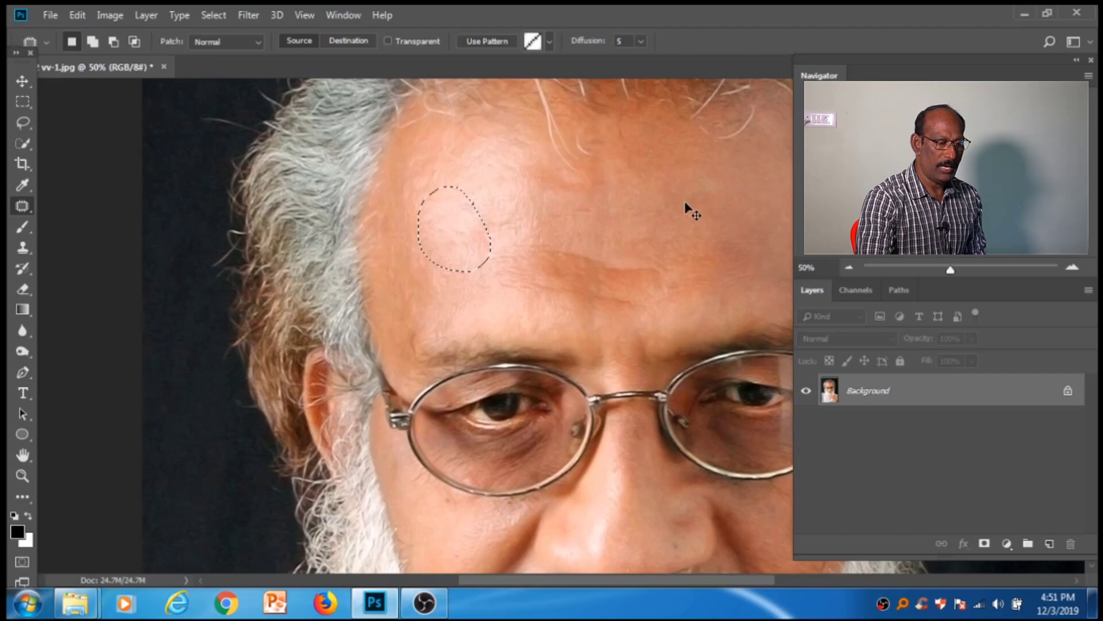
{"action": "key", "text": "ctrl+d"}
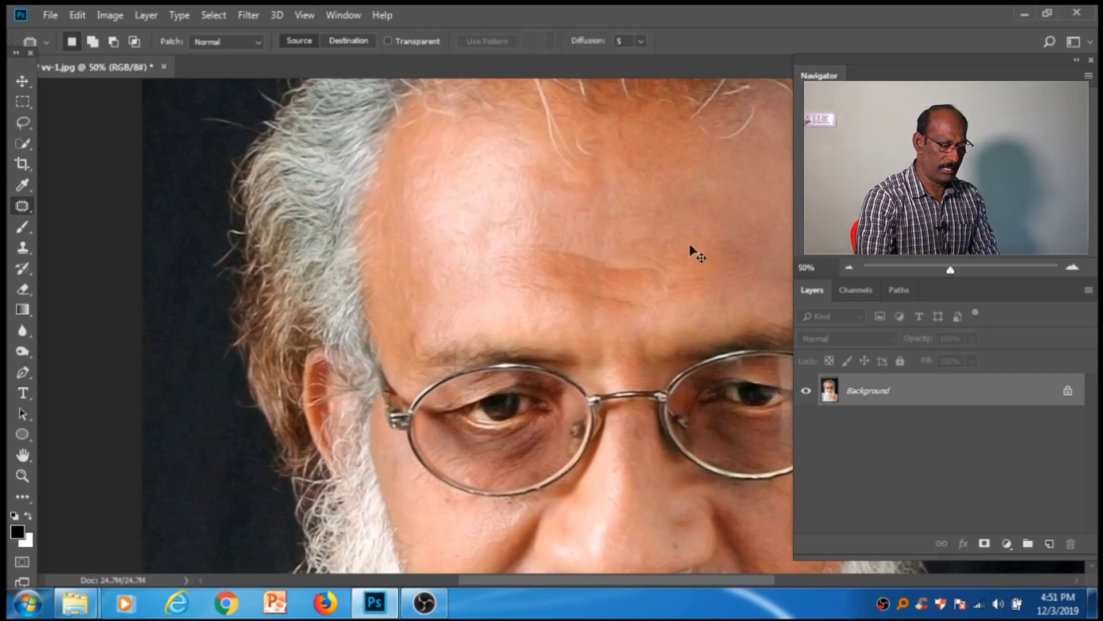
{"action": "key", "text": "ctrl+z"}
{"action": "key", "text": "ctrl+z"}
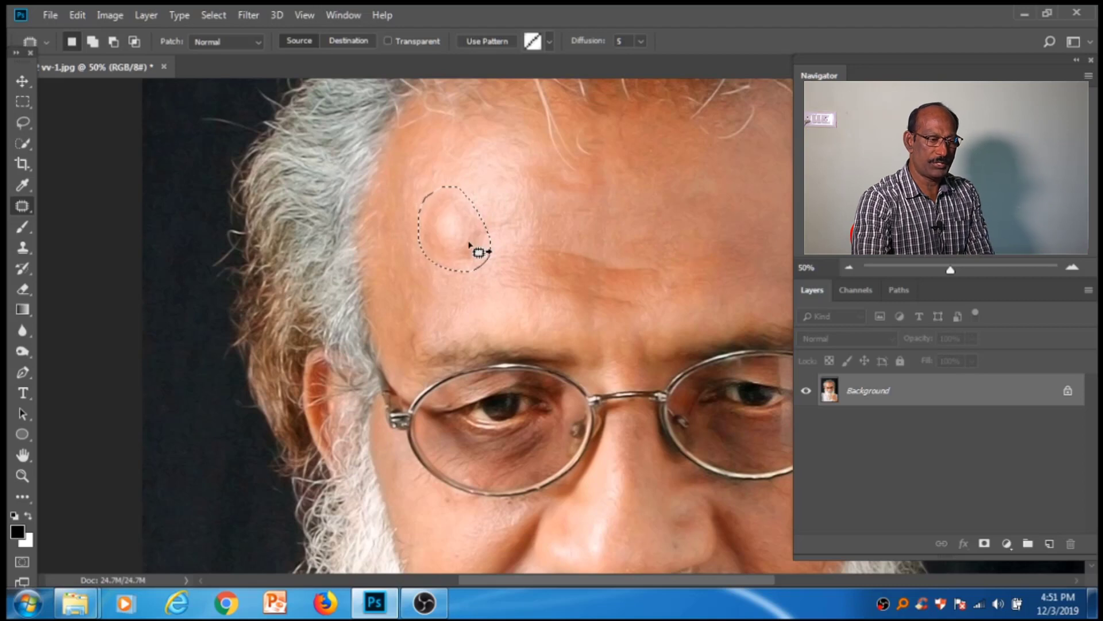
{"action": "left_click_drag", "start_coordinate": [480, 249], "coordinate": [529, 202]}
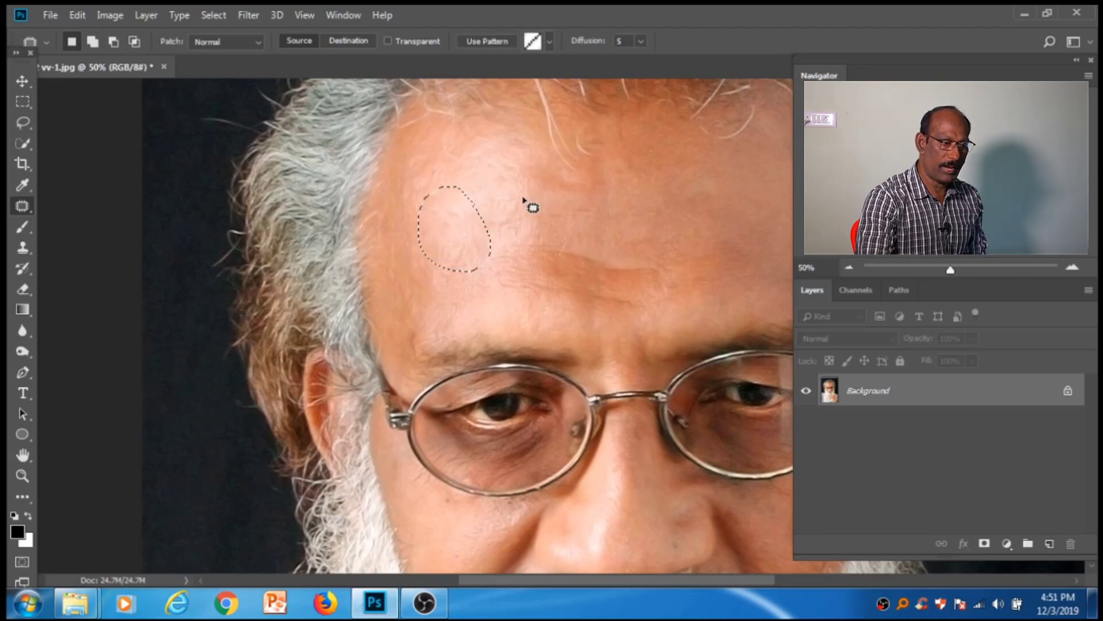
Step: Fade the patch above the man's right eye to about 74% opacity and clear the selection
{"action": "left_click", "coordinate": [79, 15]}
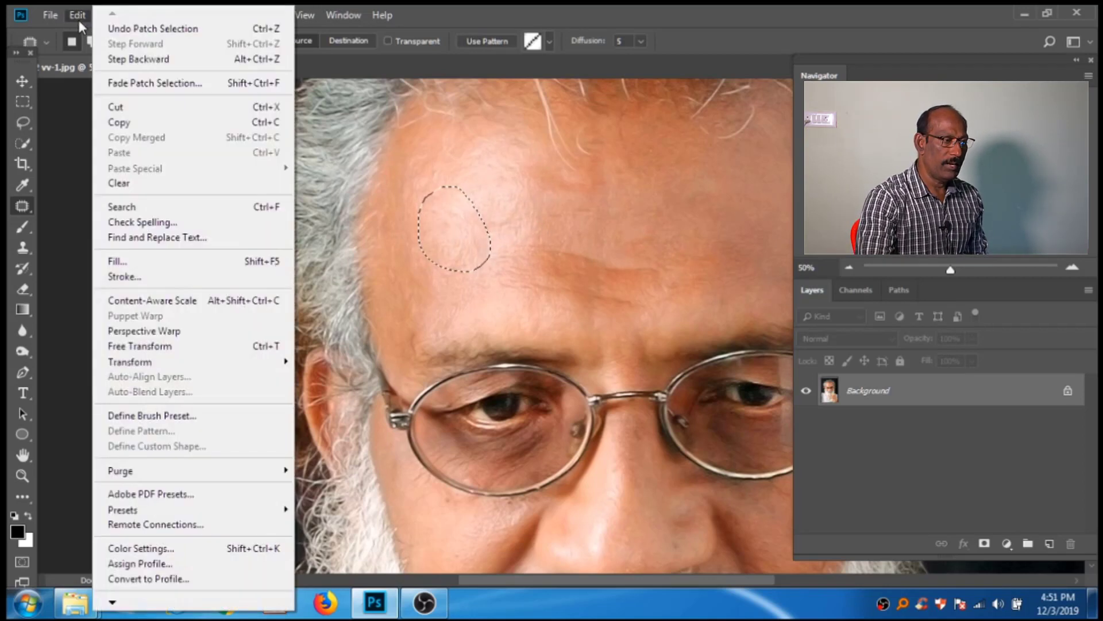
{"action": "left_click", "coordinate": [143, 80]}
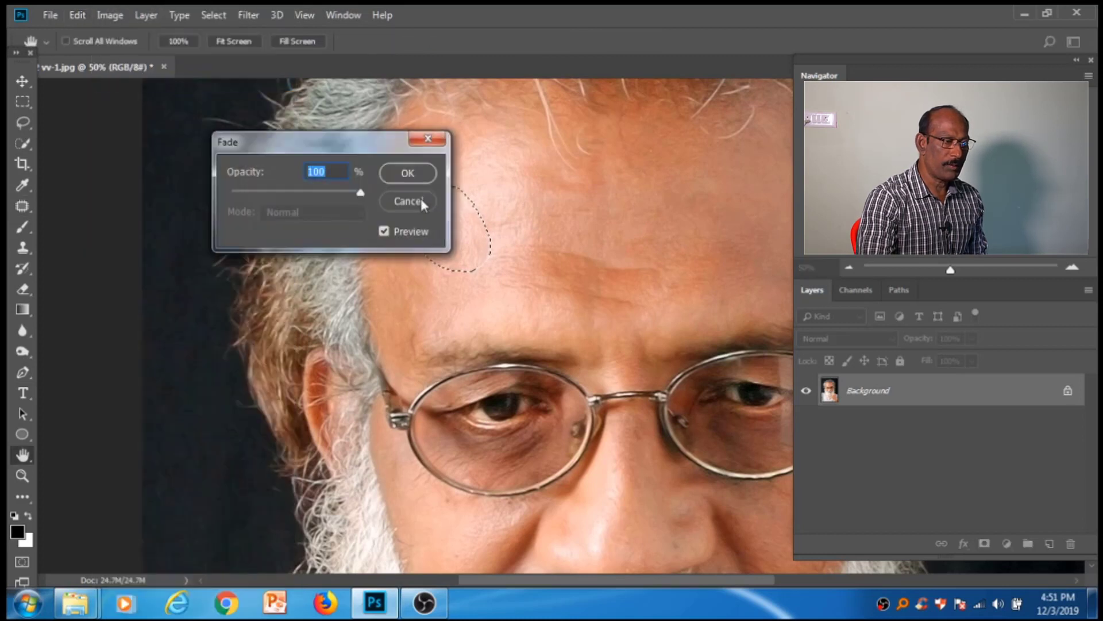
{"action": "left_click_drag", "start_coordinate": [342, 149], "coordinate": [764, 118]}
{"action": "left_click_drag", "start_coordinate": [780, 166], "coordinate": [779, 167]}
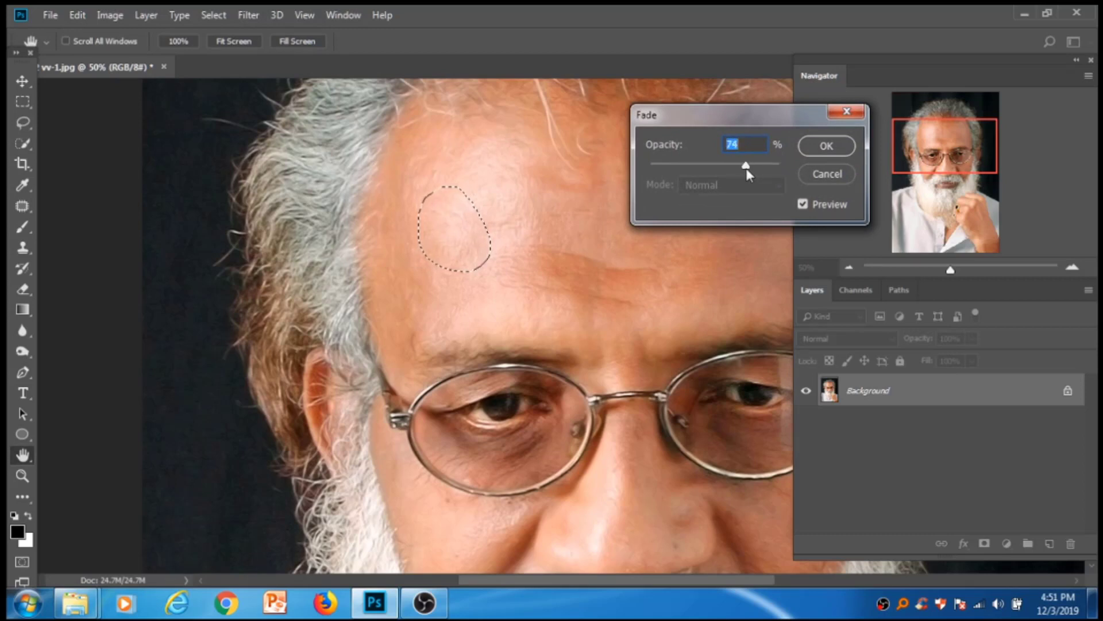
{"action": "left_click", "coordinate": [826, 145]}
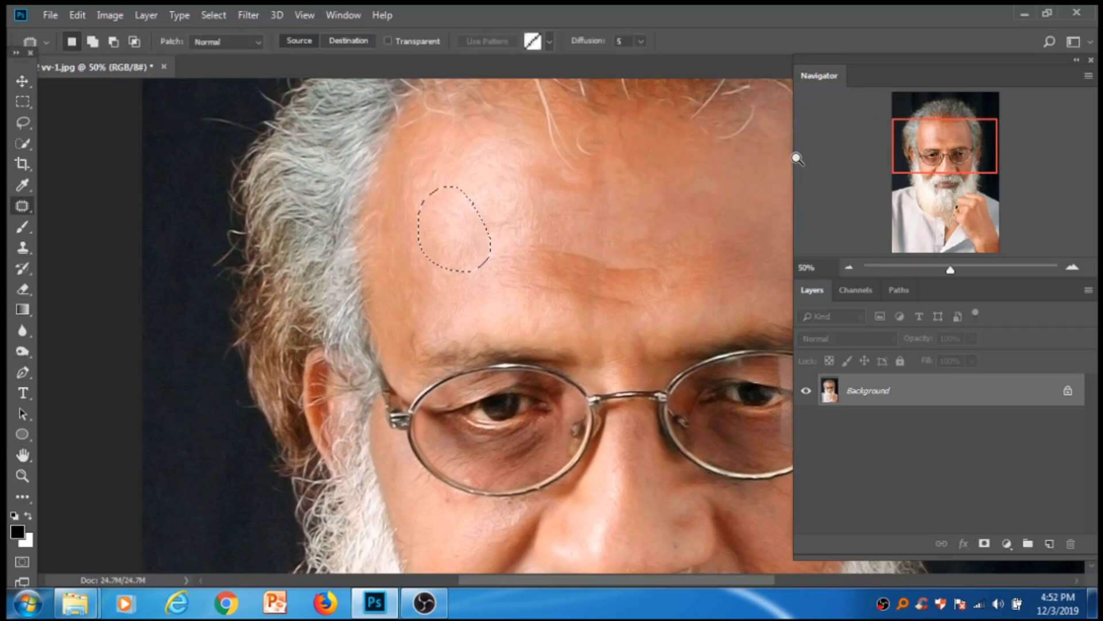
{"action": "key", "text": "ctrl+d"}
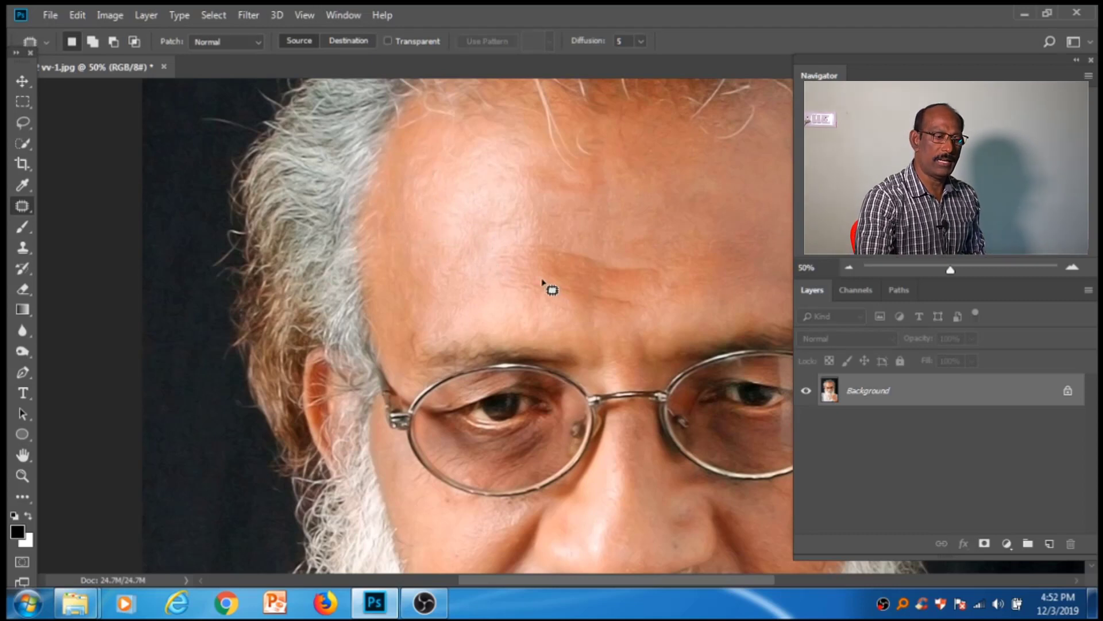
Step: Outline the upper crease across the middle of the forehead and patch it with smoother skin from just above
{"action": "scroll", "coordinate": [550, 292], "scroll_direction": "right", "scroll_amount": 3}
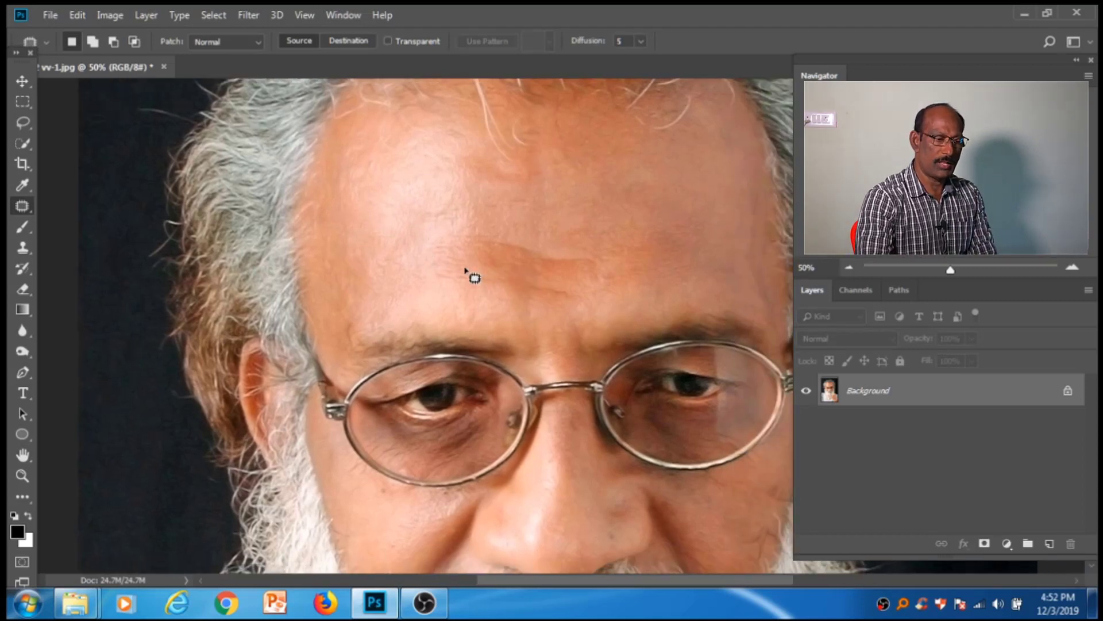
{"action": "mouse_move", "coordinate": [457, 258]}
{"action": "left_mouse_down"}
{"action": "mouse_move", "coordinate": [495, 251]}
{"action": "mouse_move", "coordinate": [609, 280]}
{"action": "mouse_move", "coordinate": [609, 255]}
{"action": "mouse_move", "coordinate": [530, 231]}
{"action": "mouse_move", "coordinate": [454, 248]}
{"action": "left_mouse_up"}
{"action": "left_click_drag", "start_coordinate": [546, 261], "coordinate": [581, 195]}
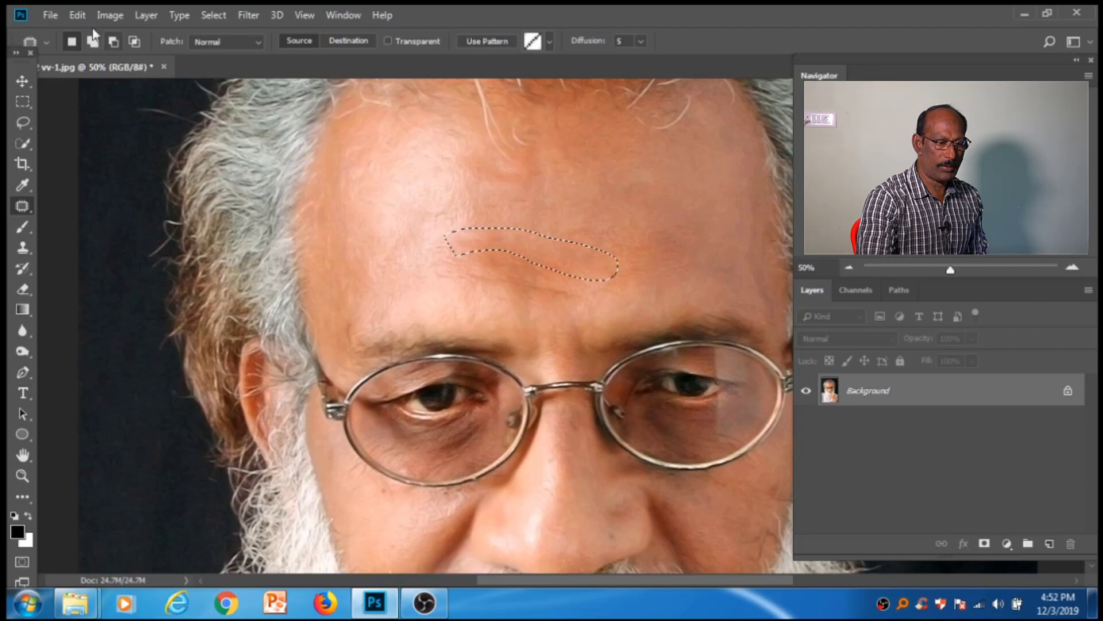
Step: Fade the upper forehead crease patch to a partial opacity that blends with the surrounding skin, and clear the selection
{"action": "left_click", "coordinate": [79, 15]}
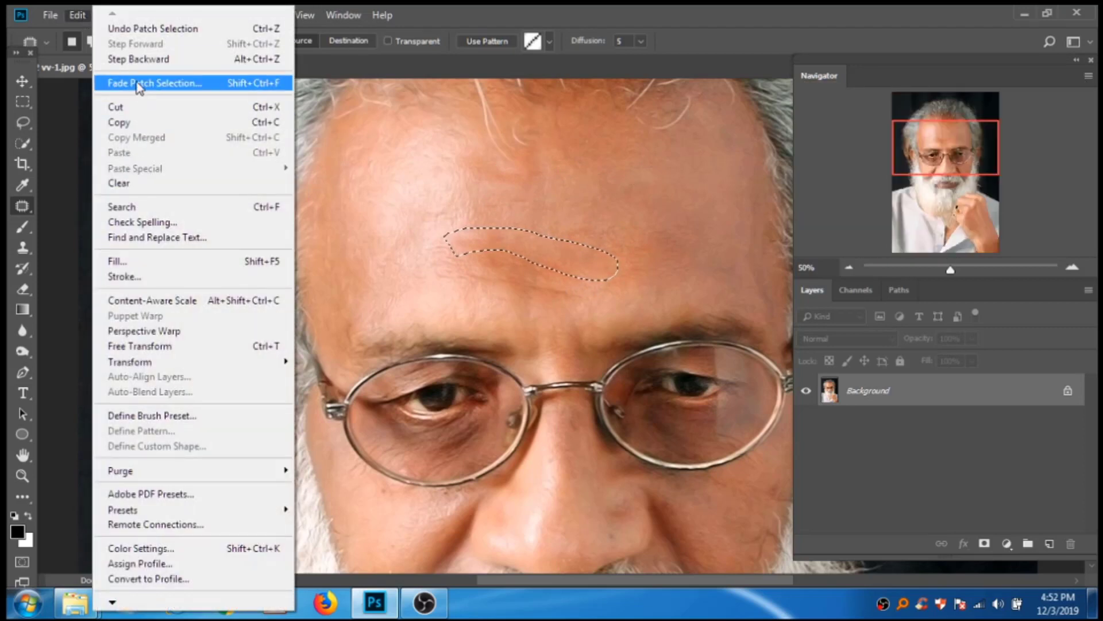
{"action": "left_click", "coordinate": [148, 83]}
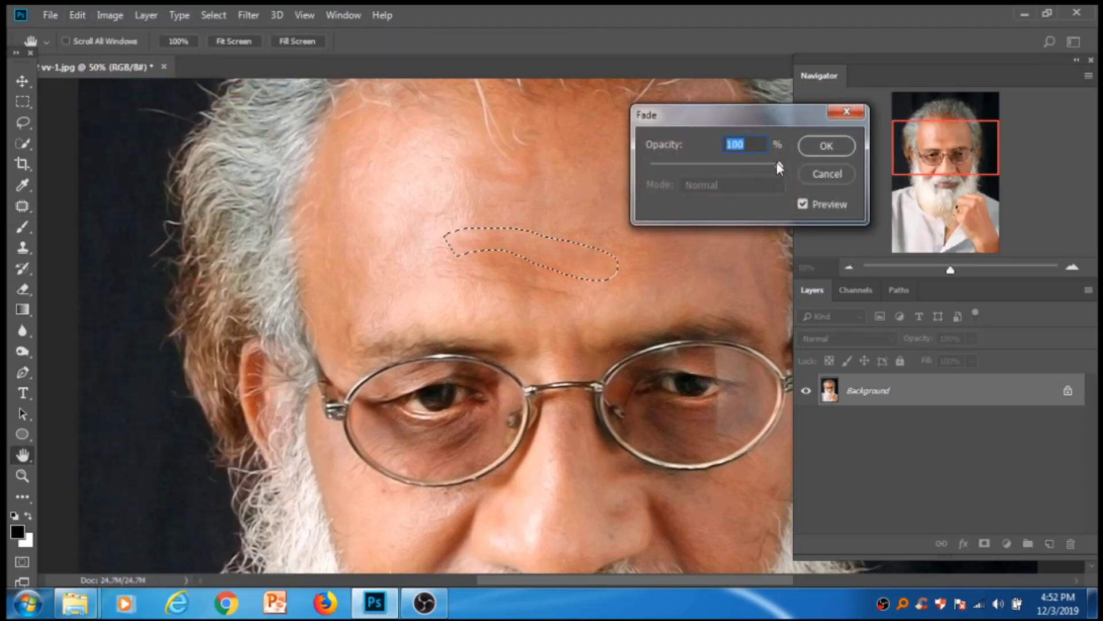
{"action": "left_click_drag", "start_coordinate": [778, 162], "coordinate": [717, 164]}
{"action": "left_click", "coordinate": [826, 145]}
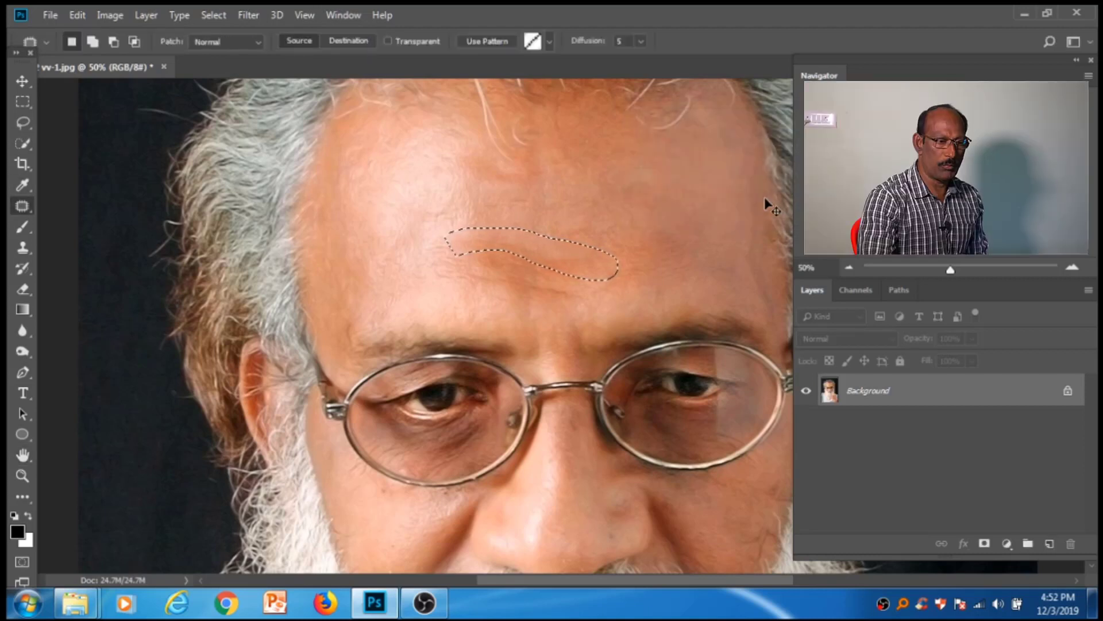
{"action": "key", "text": "ctrl+d"}
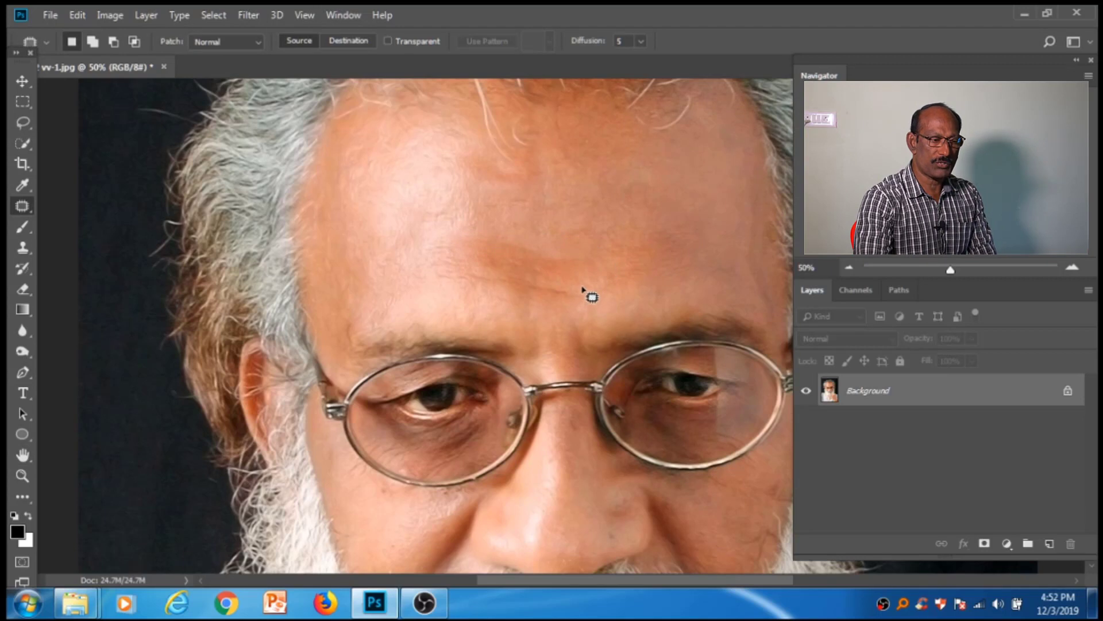
Step: Patch the lower crease above the eyebrows with smooth forehead skin from above and soften the patch with a partial Fade, leaving nothing selected
{"action": "mouse_move", "coordinate": [582, 287]}
{"action": "left_mouse_down"}
{"action": "mouse_move", "coordinate": [497, 259]}
{"action": "mouse_move", "coordinate": [434, 256]}
{"action": "mouse_move", "coordinate": [426, 272]}
{"action": "mouse_move", "coordinate": [574, 315]}
{"action": "mouse_move", "coordinate": [625, 210]}
{"action": "left_mouse_up"}
{"action": "left_click", "coordinate": [77, 15]}
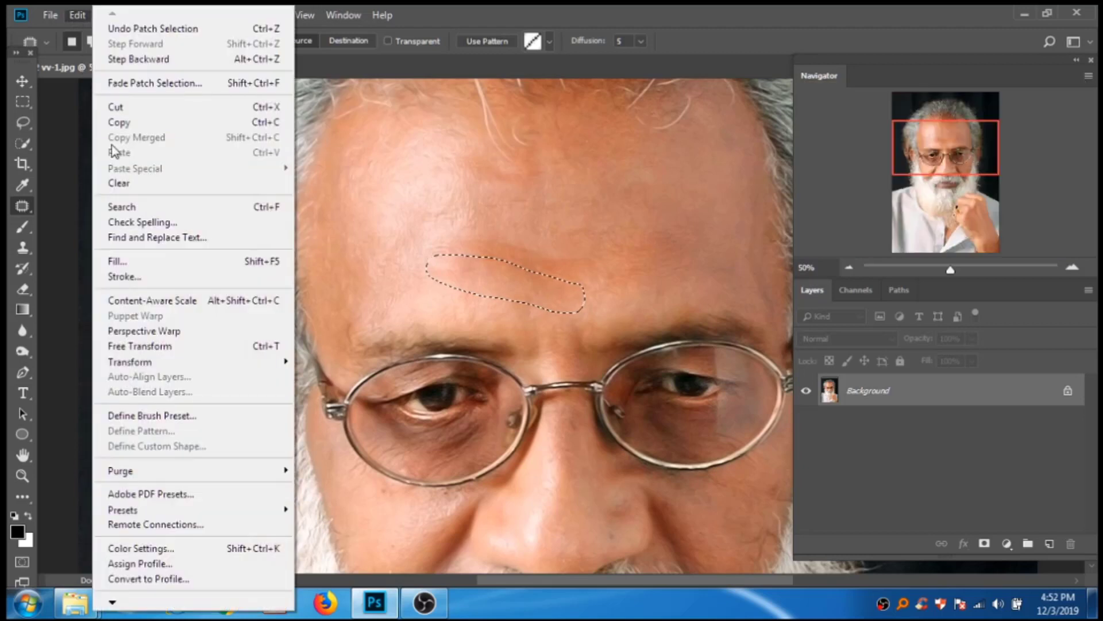
{"action": "left_click", "coordinate": [132, 83]}
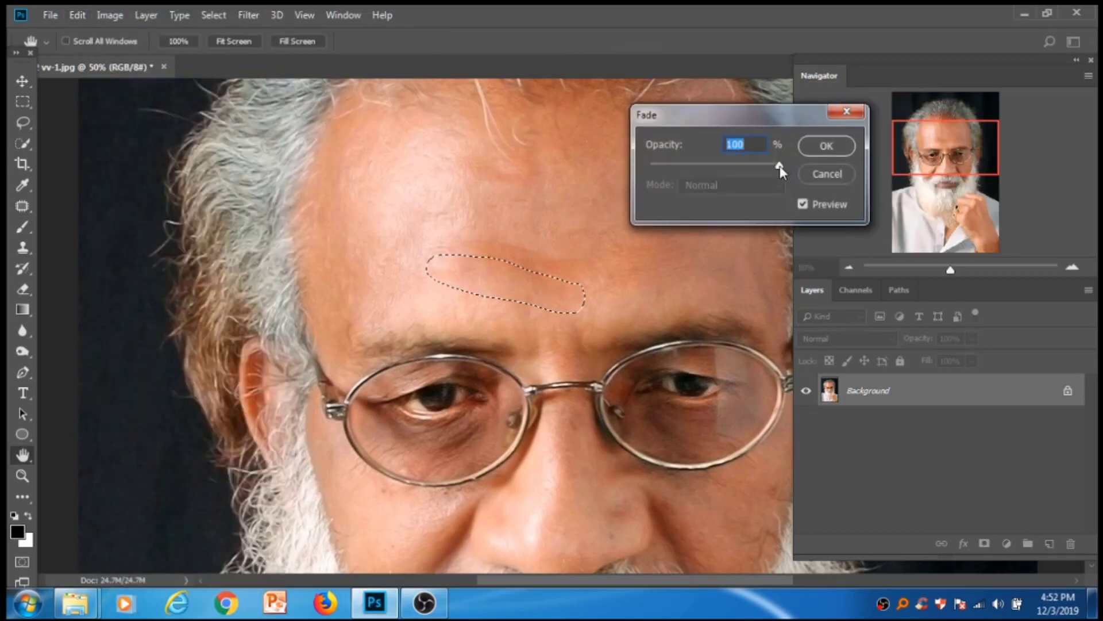
{"action": "left_click_drag", "start_coordinate": [780, 165], "coordinate": [711, 169]}
{"action": "left_click", "coordinate": [820, 145]}
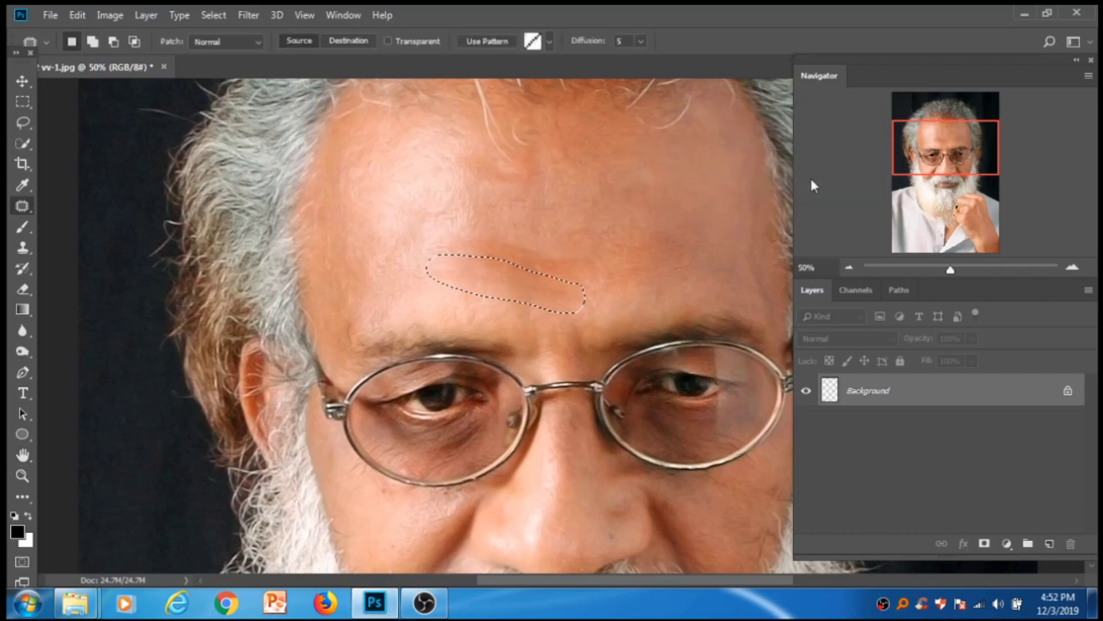
{"action": "key", "text": "ctrl+d"}
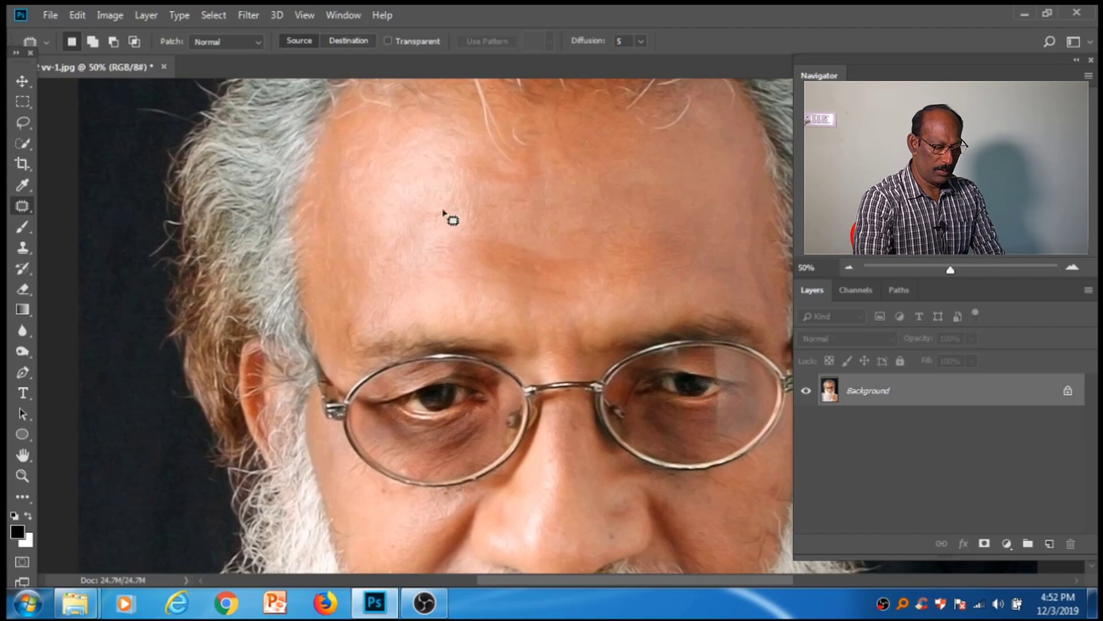